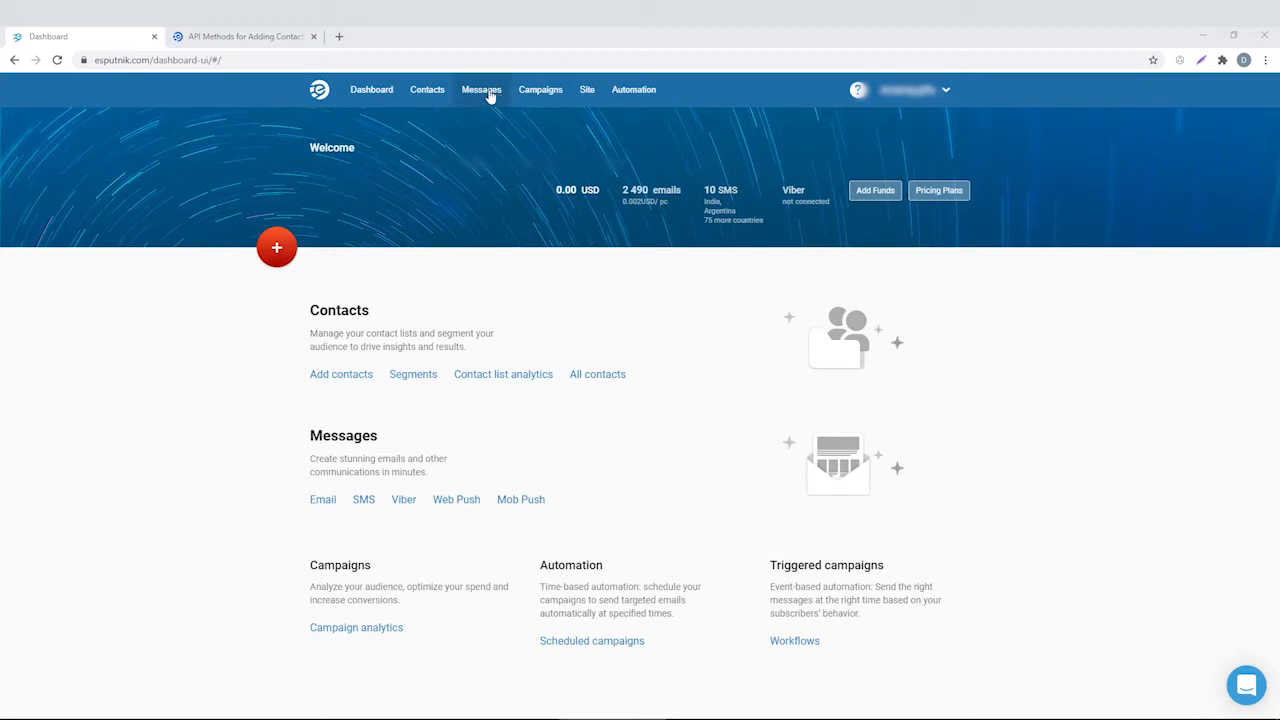
Create a new email message from the basic Welcome template.
mouse_move(490, 95)
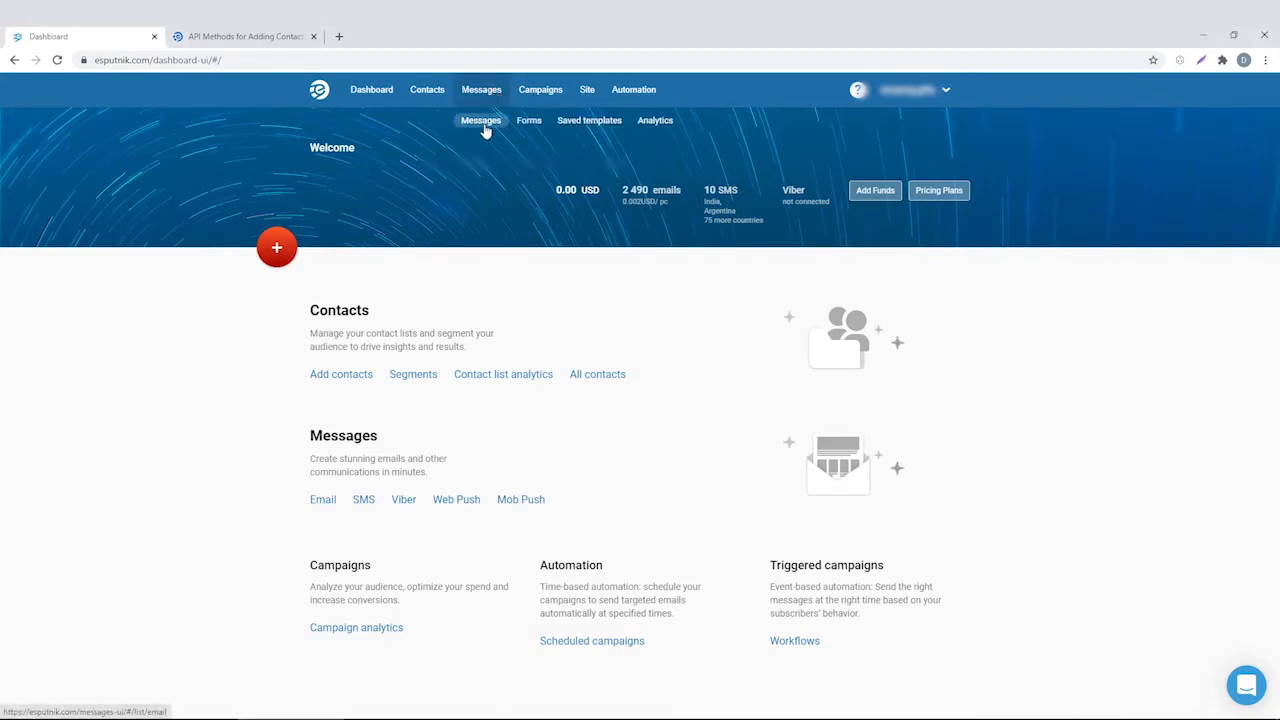
click(482, 128)
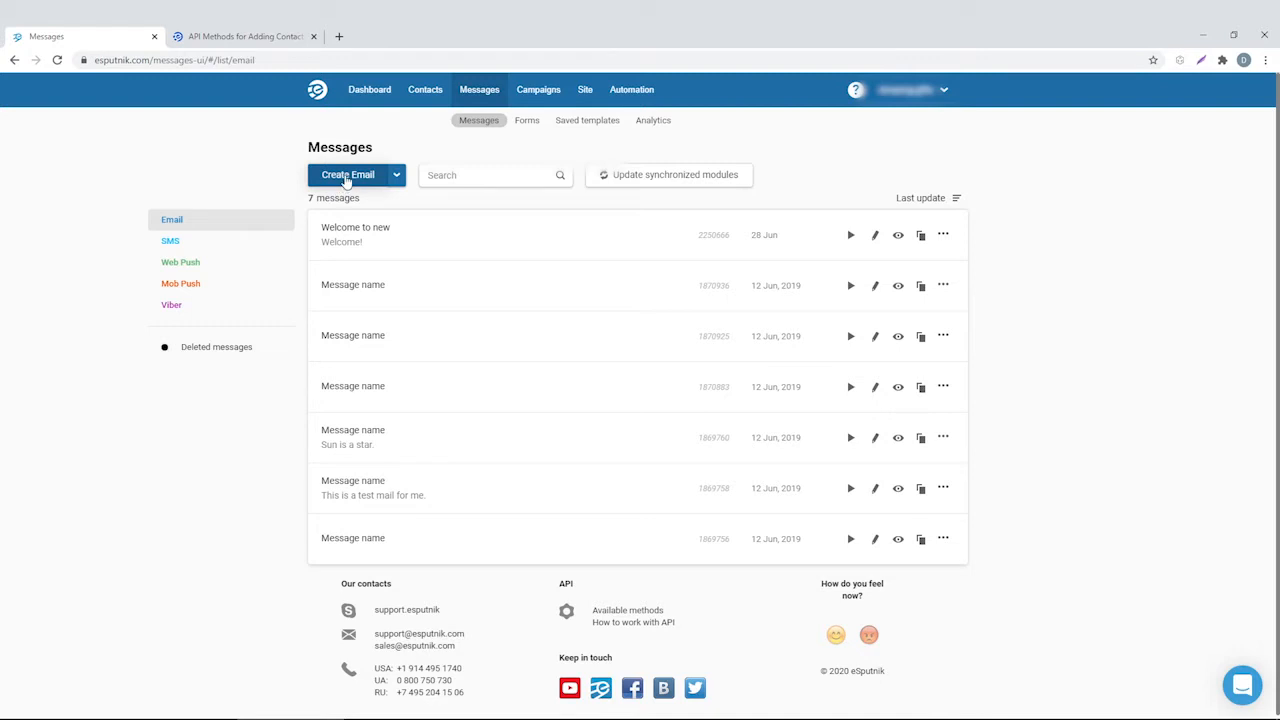
click(346, 177)
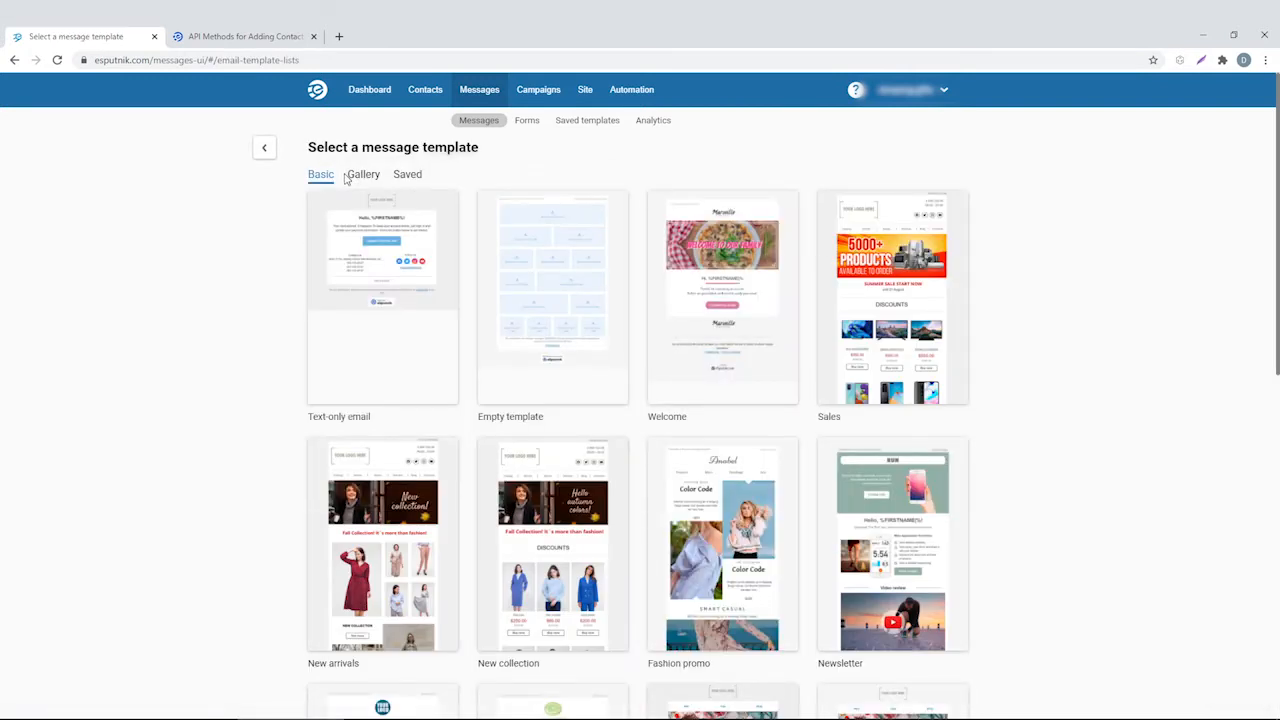
click(743, 250)
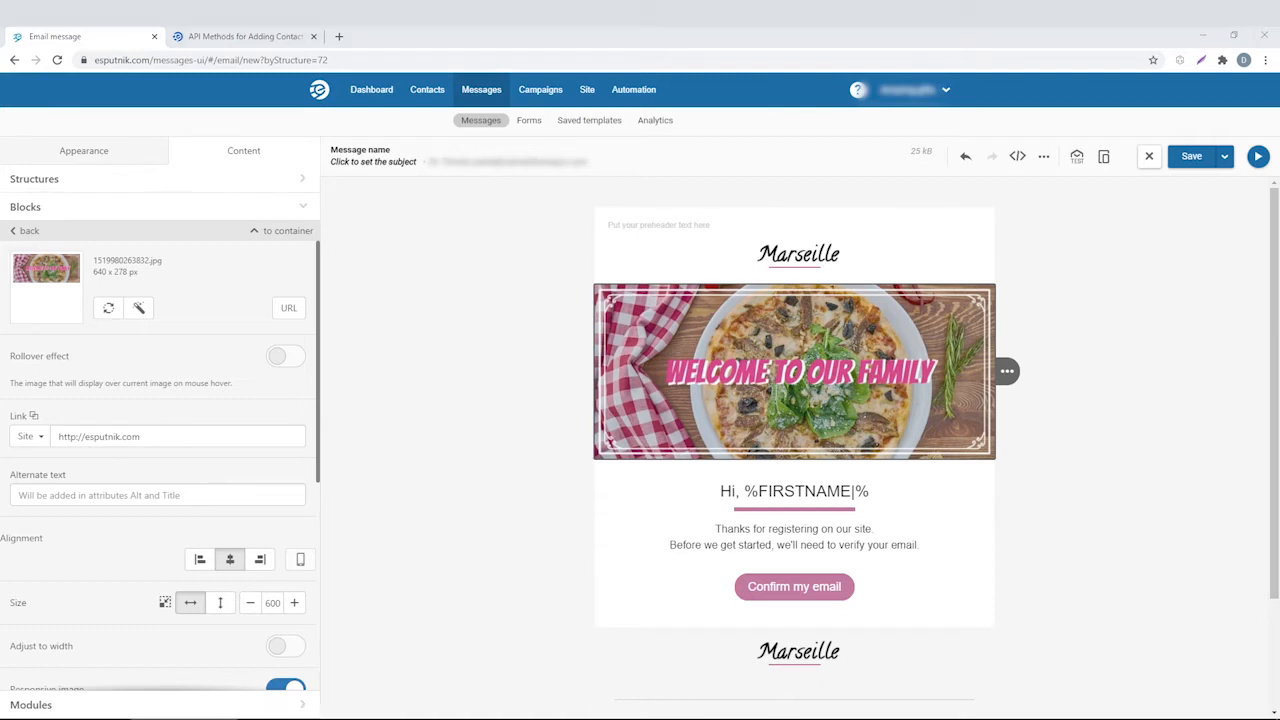
Set both the email's subject and its message name to "Confirm your subscription!".
click(390, 160)
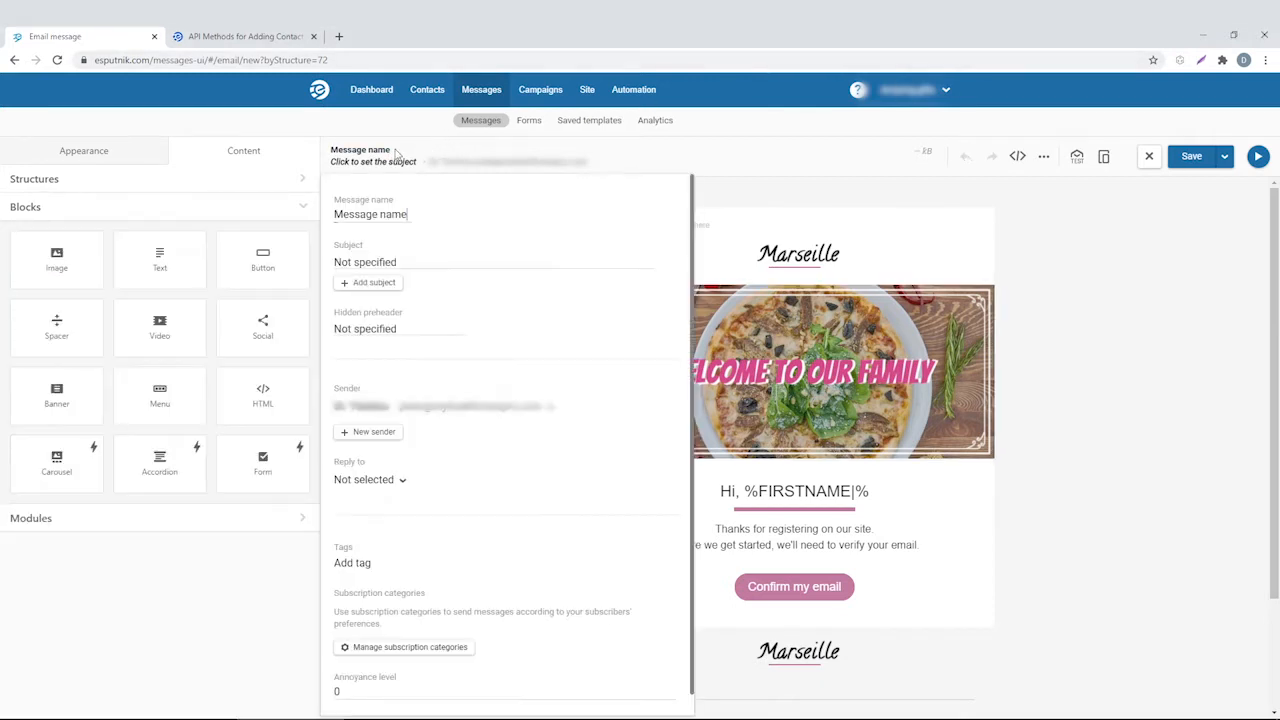
click(409, 257)
text(Confirm your subscription!)
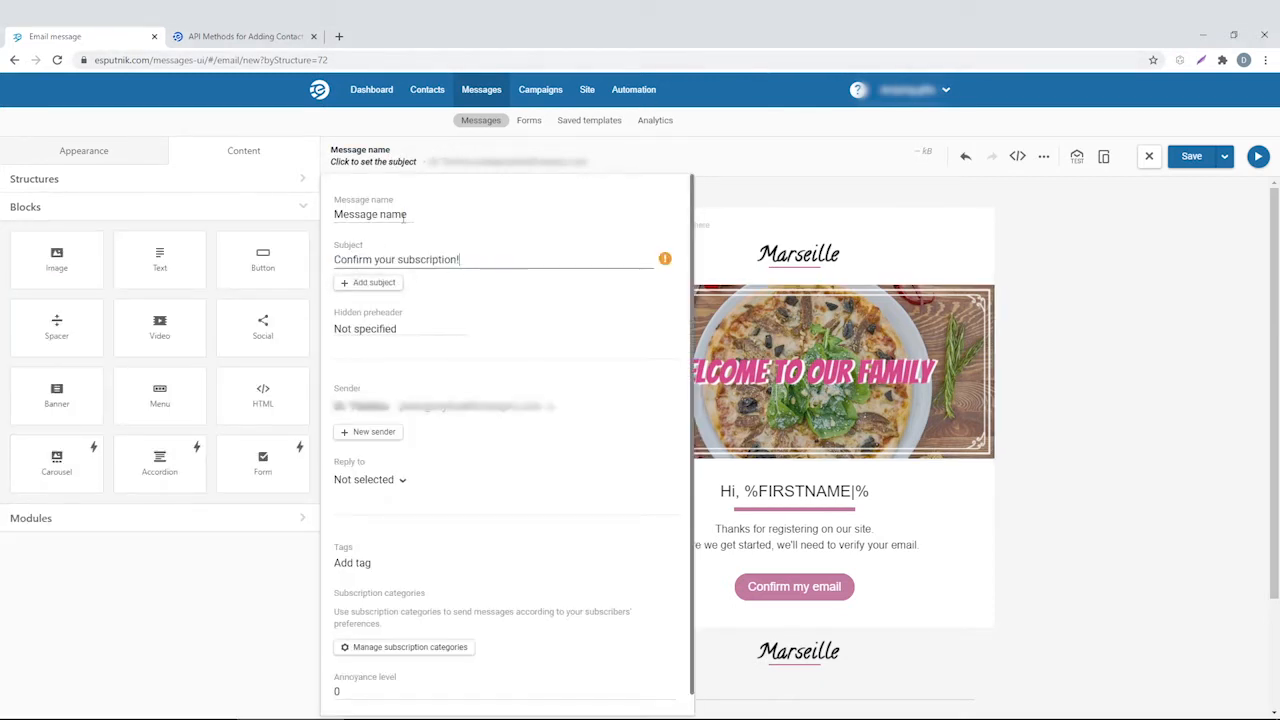
triple_click(402, 214)
text(Confirm your subscription!)
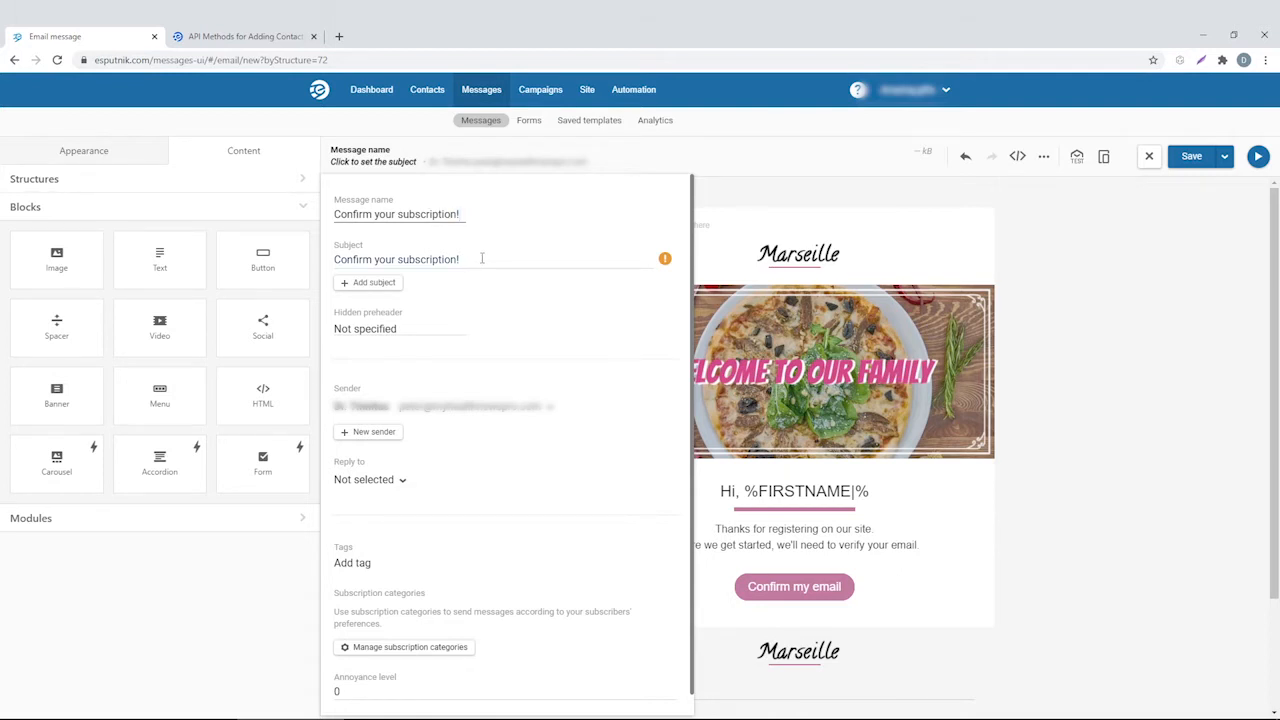
click(890, 214)
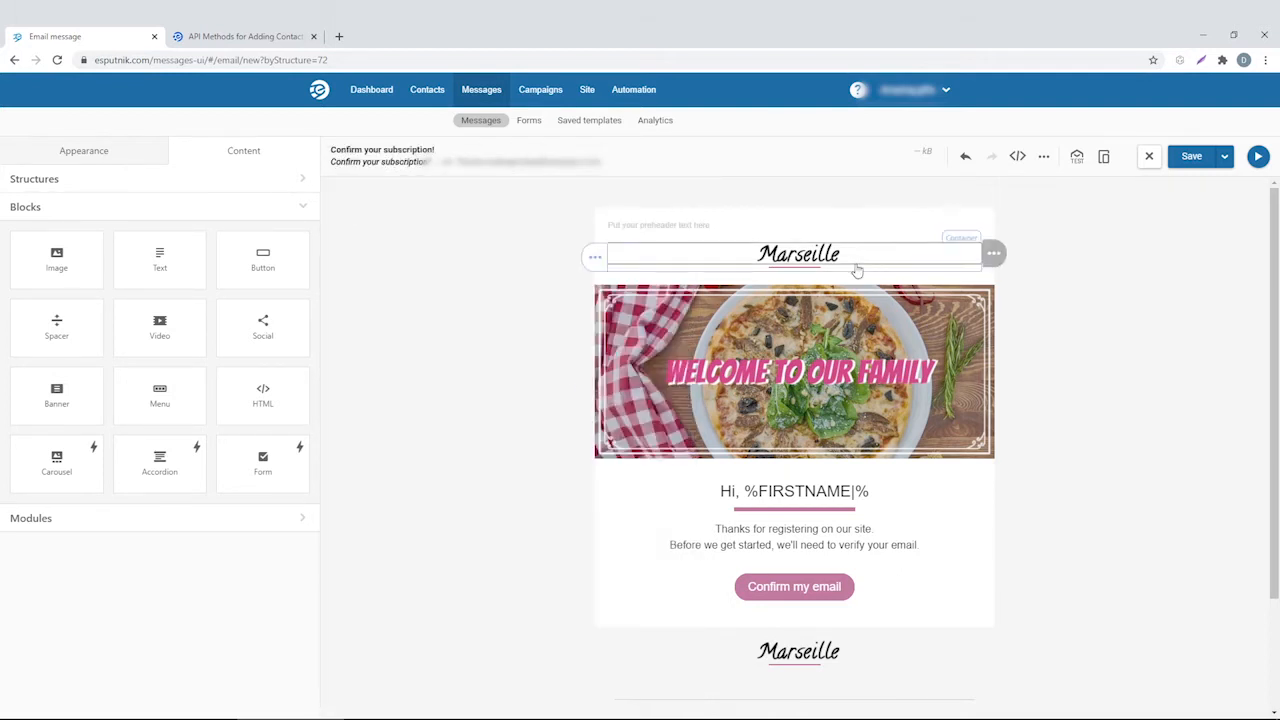
Check the page behind the "Confirm my email" button by opening its link address in a separate browser tab, and close that tab.
click(802, 590)
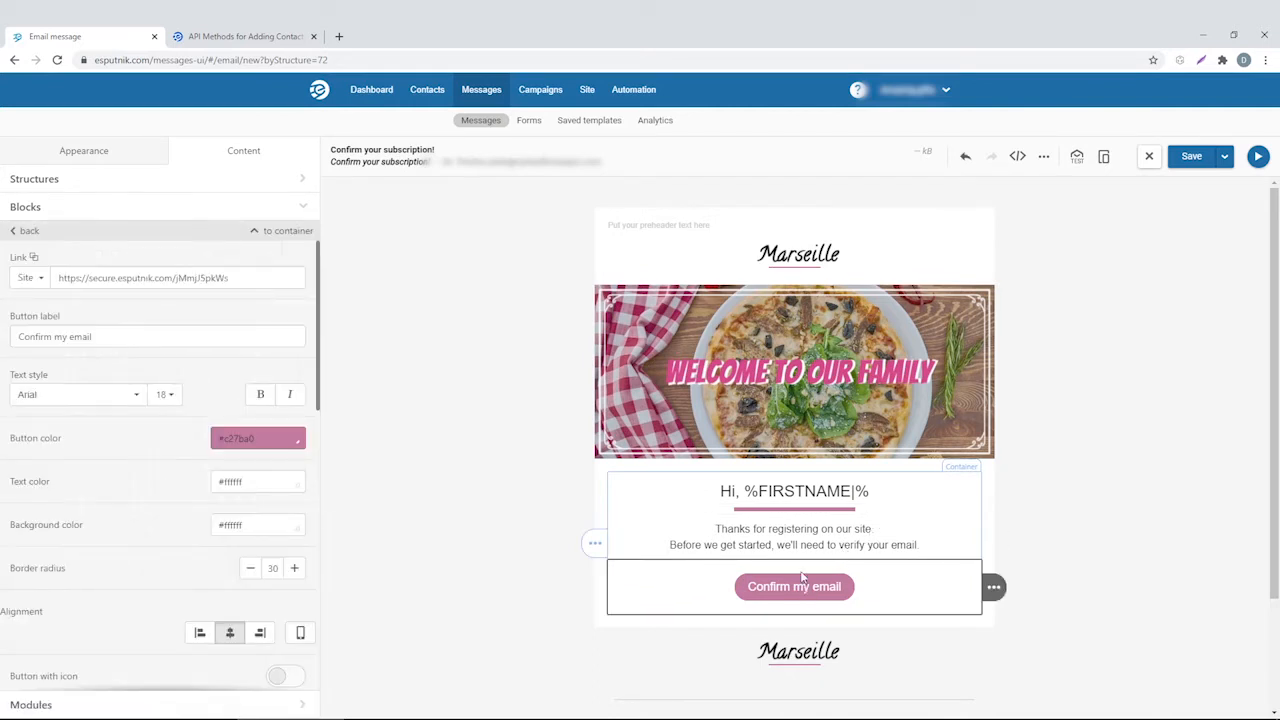
click(123, 279)
key(ctrl+a)
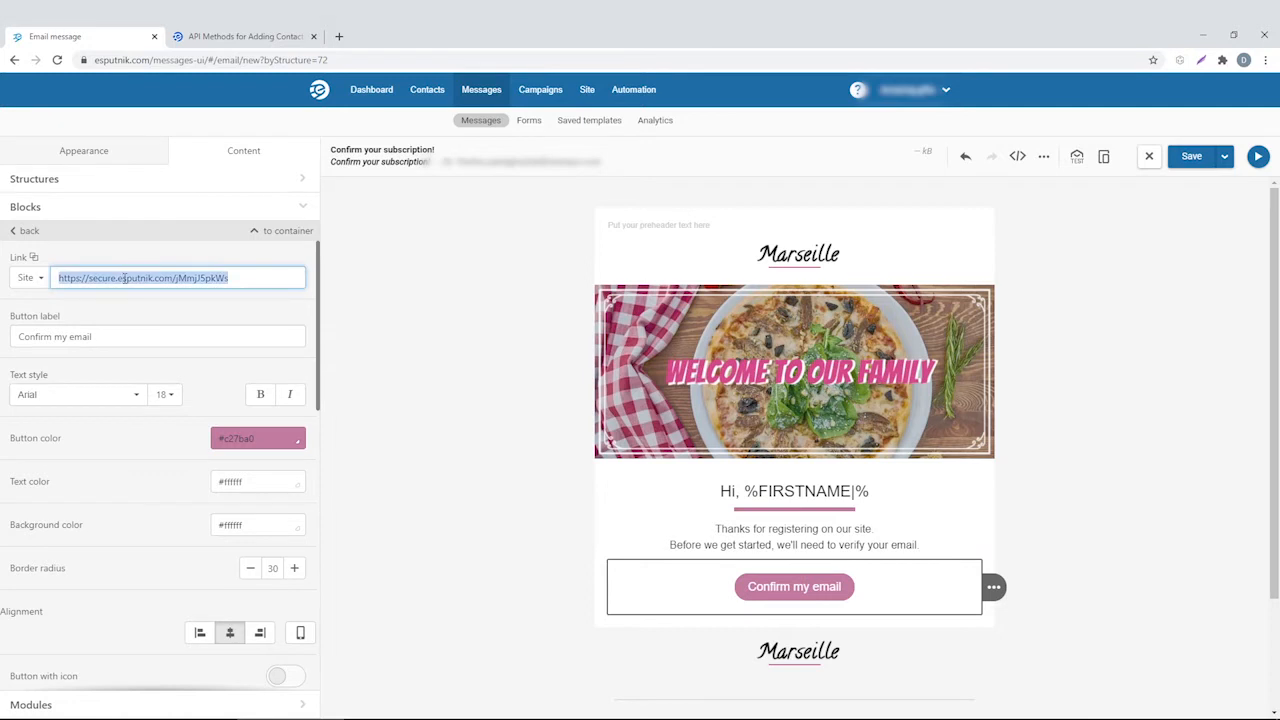
key(ctrl+c)
click(339, 37)
key(ctrl+v)
key(Return)
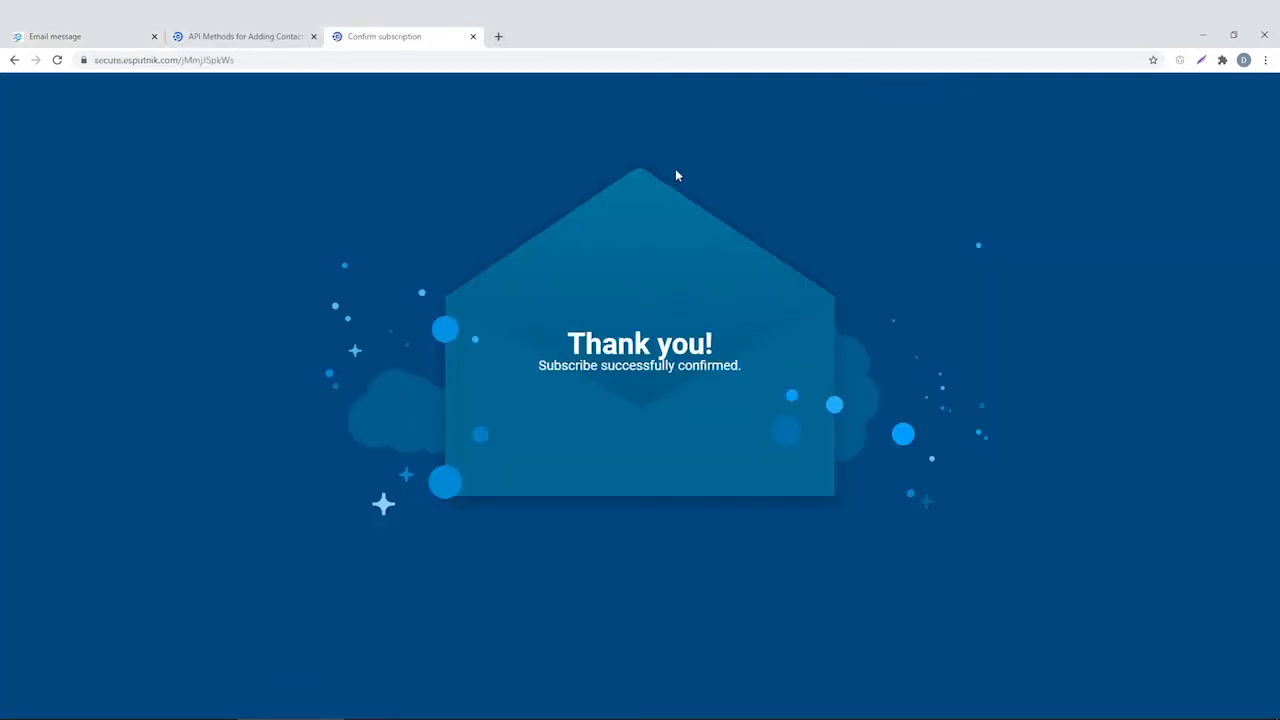
click(473, 36)
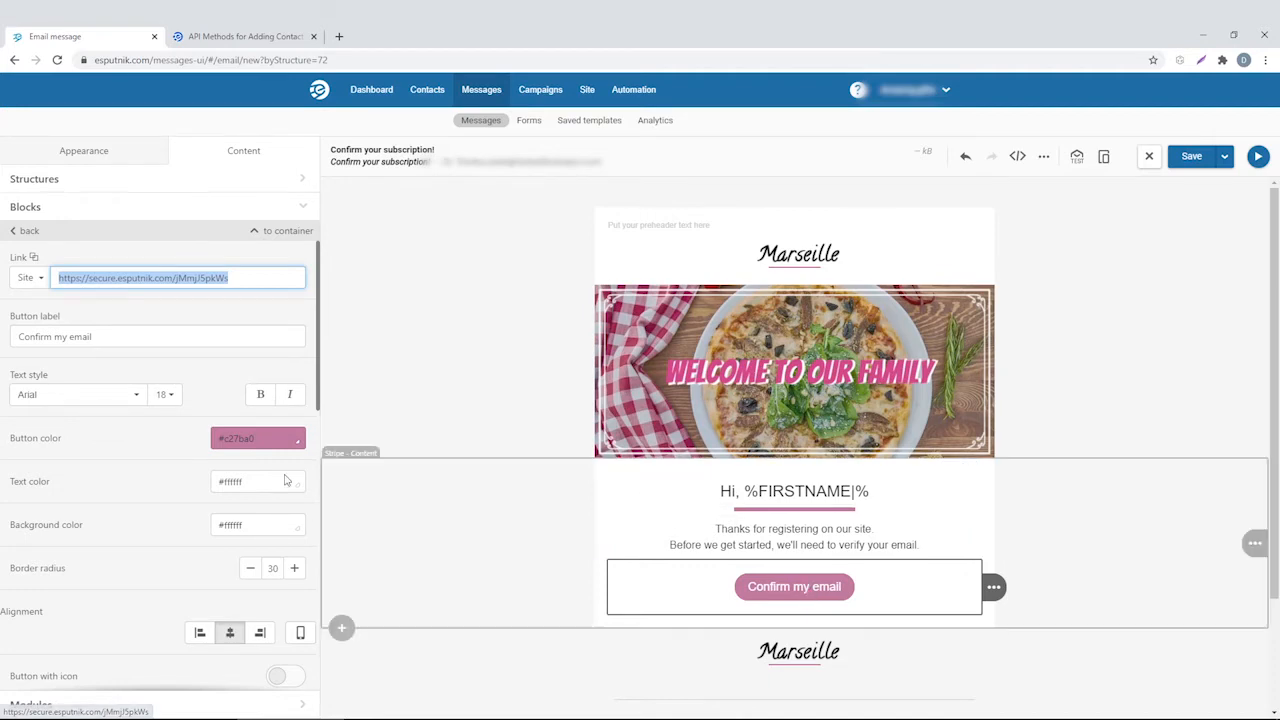
Set the "Confirm my email" button's event type to Confirmed subscription and save the message.
scroll(63, 628, down, 8)
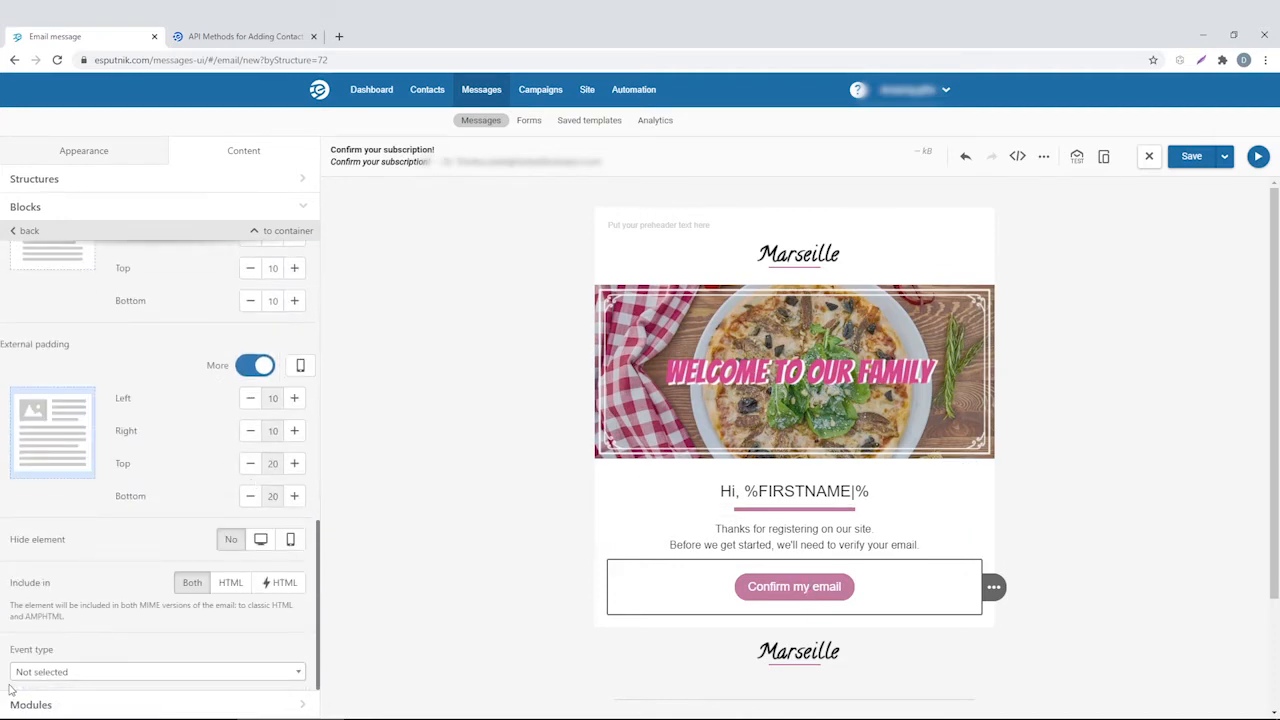
click(66, 672)
click(100, 651)
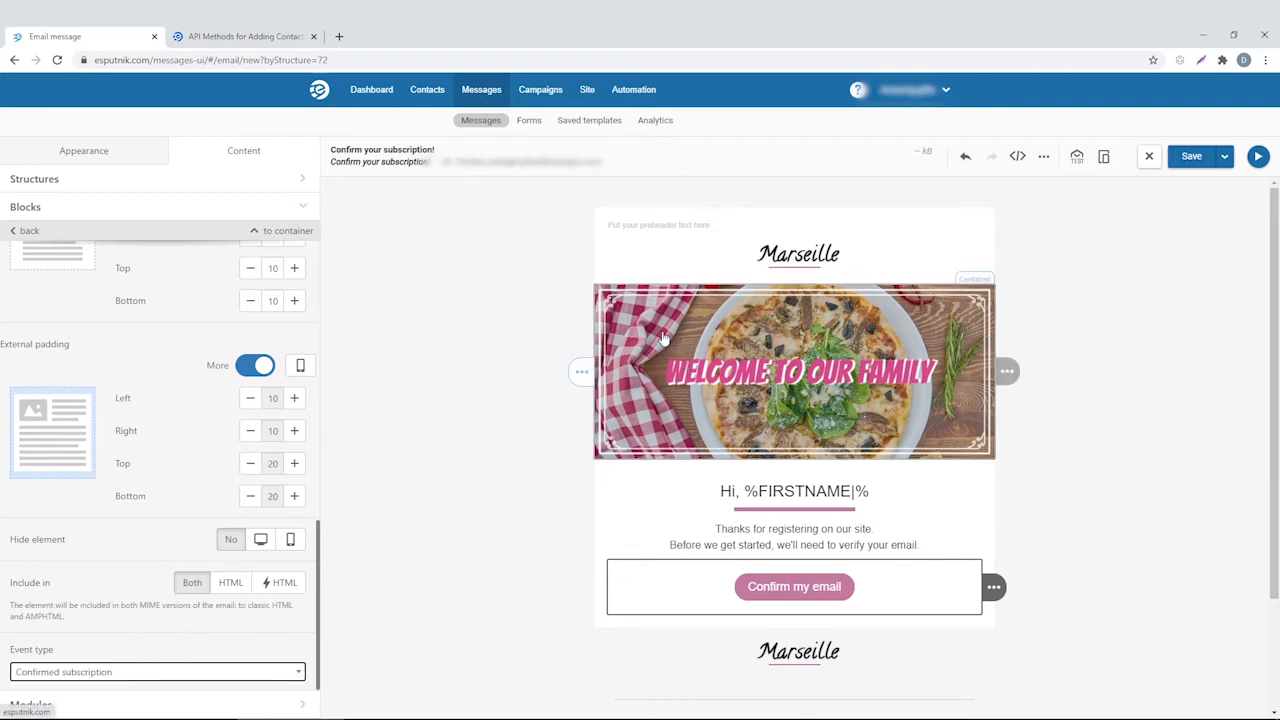
click(1193, 160)
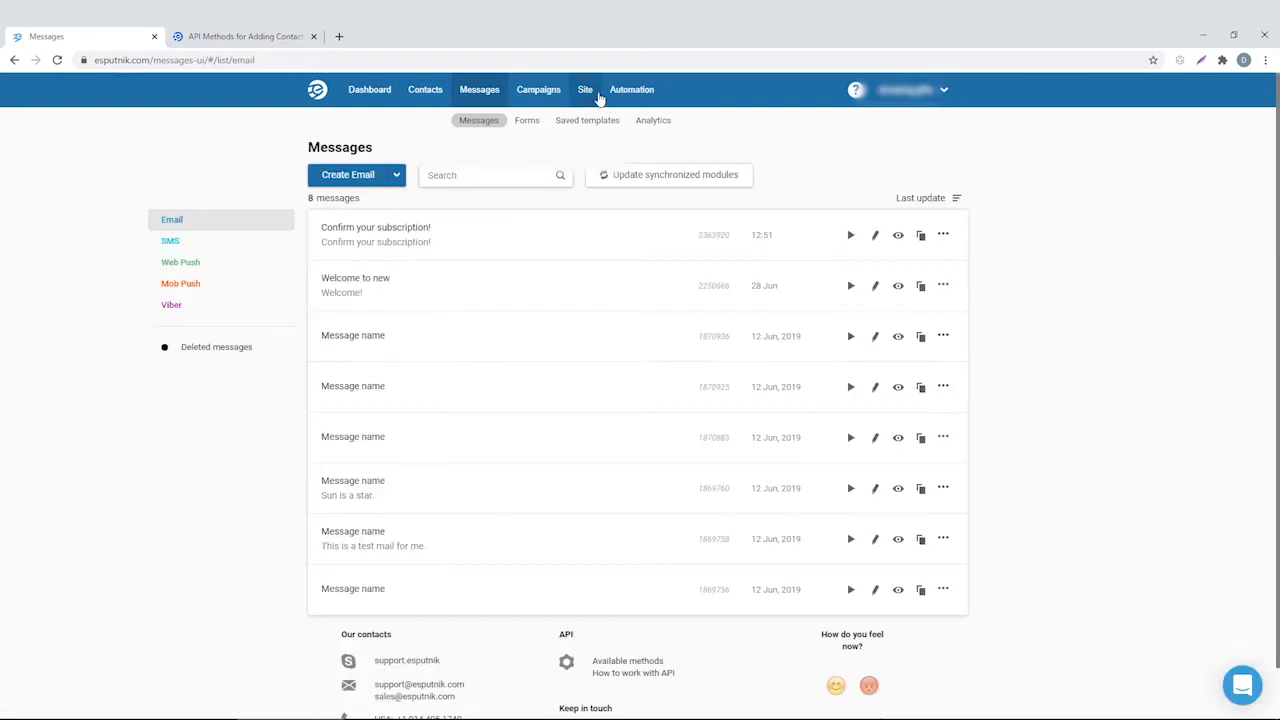
Create a new event type named "Pressed the button" with the key "clik" and the category Click.
mouse_move(640, 92)
click(692, 121)
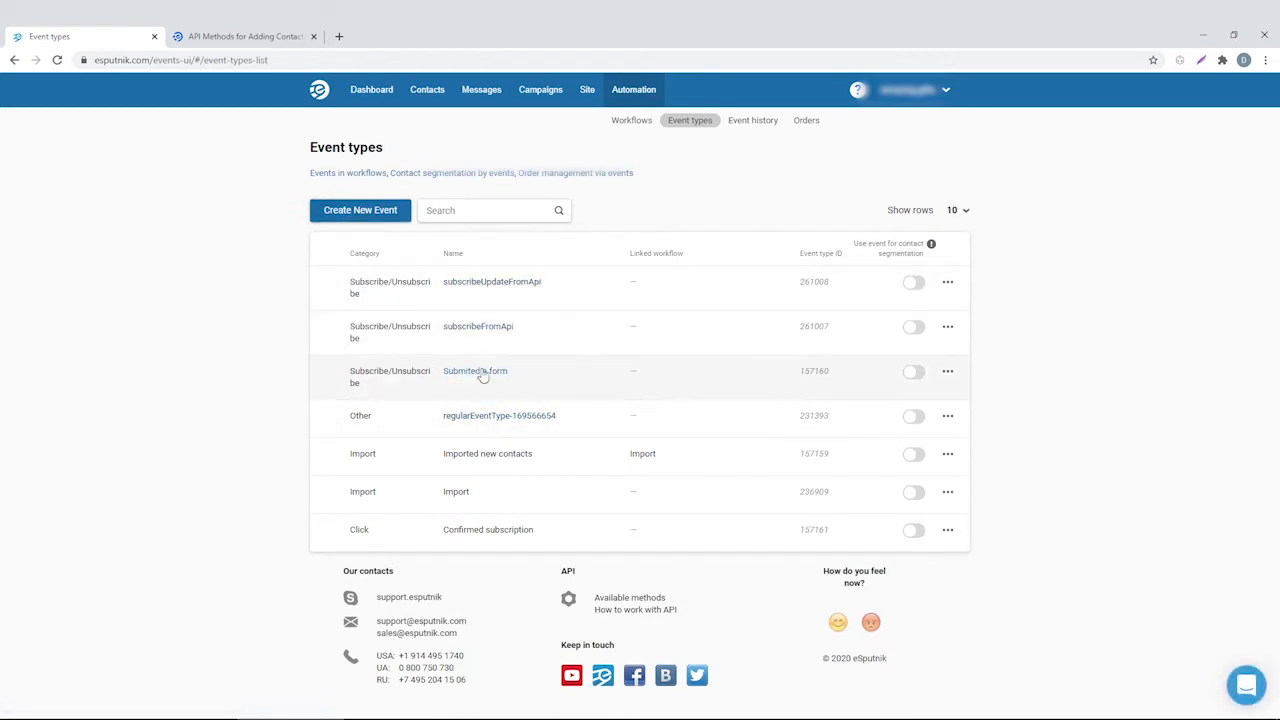
click(362, 212)
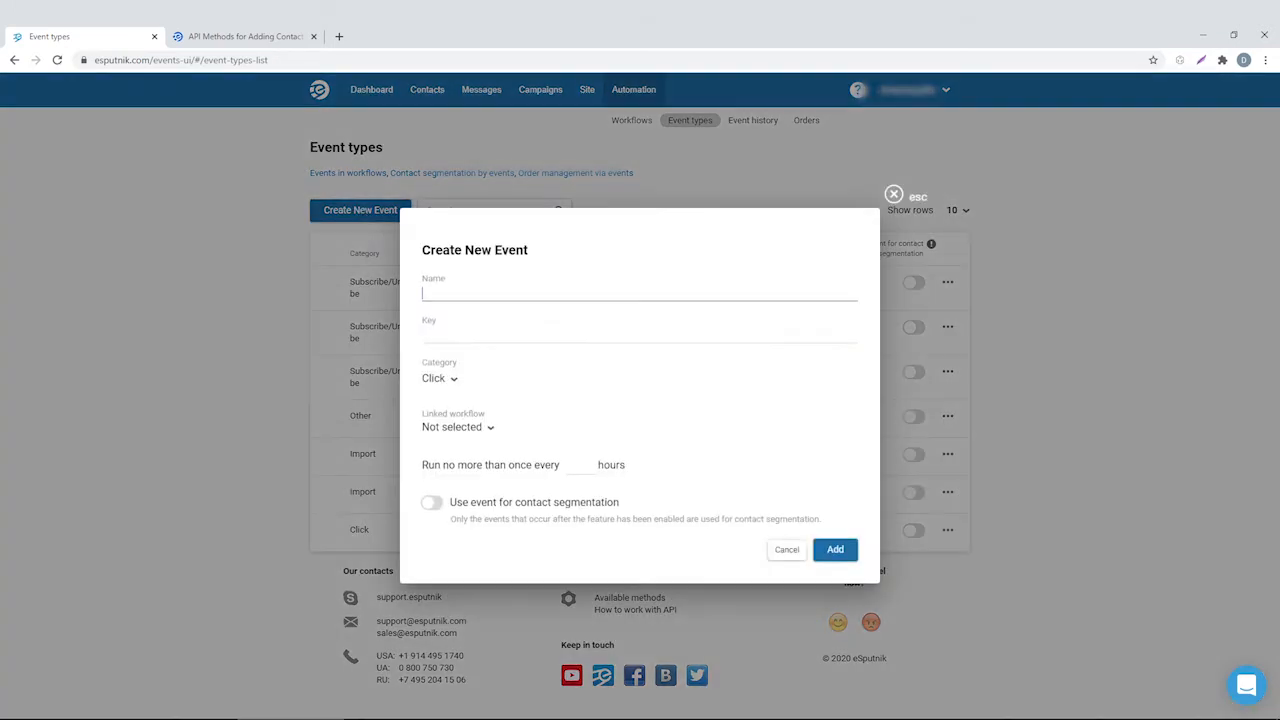
text(Pressed the button)
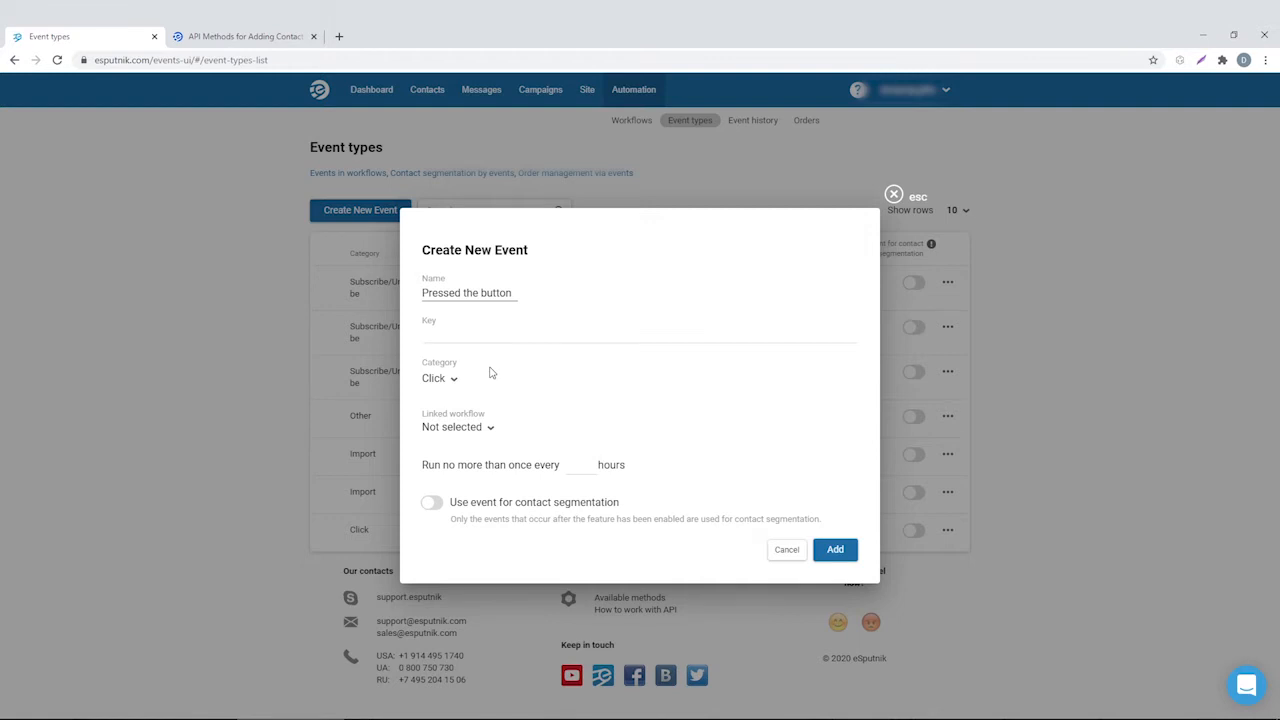
click(476, 340)
text(clik)
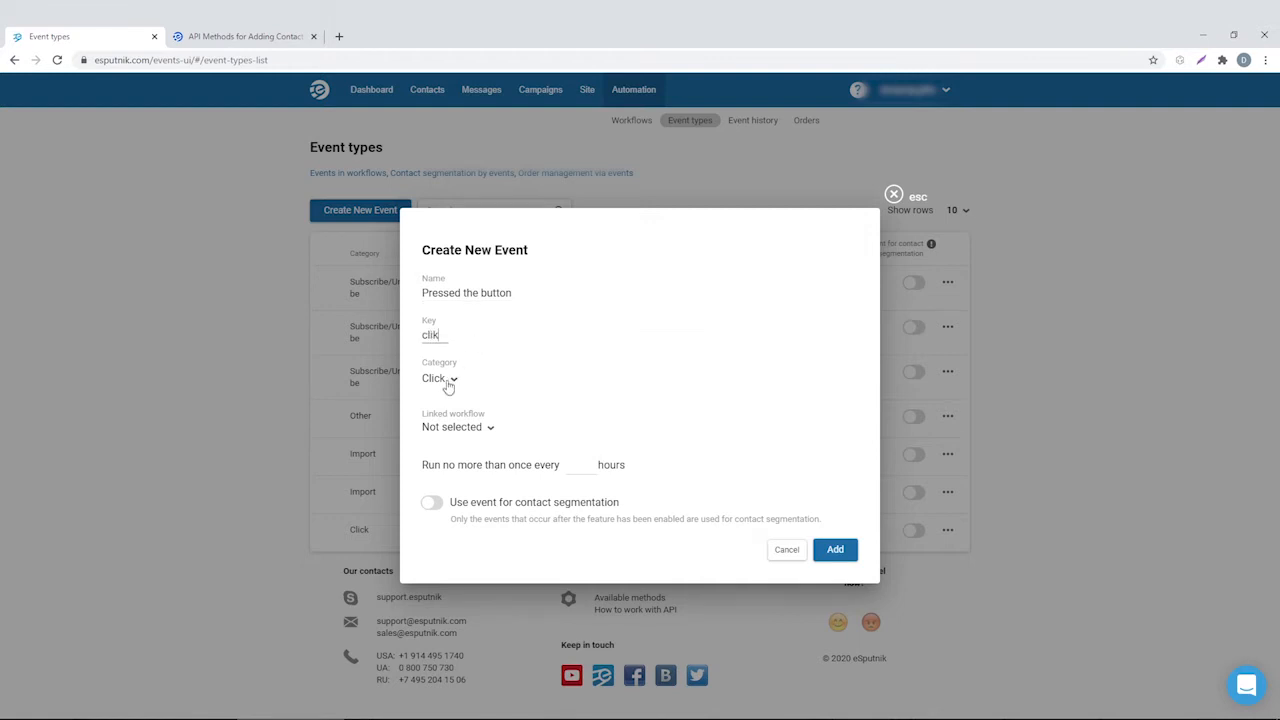
click(447, 380)
click(446, 381)
click(835, 550)
In the "Confirm your subscription!" message, set the "Confirm my email" button's event type to "Pressed the button" and save.
click(476, 91)
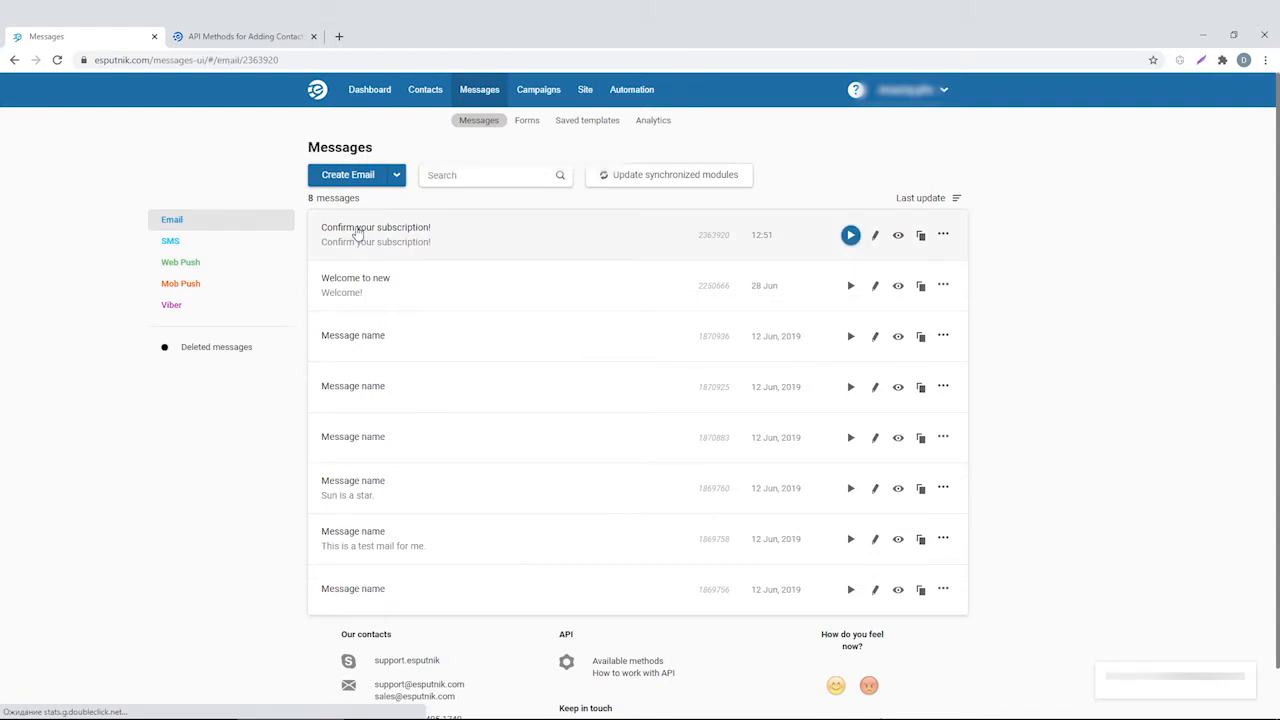
click(357, 233)
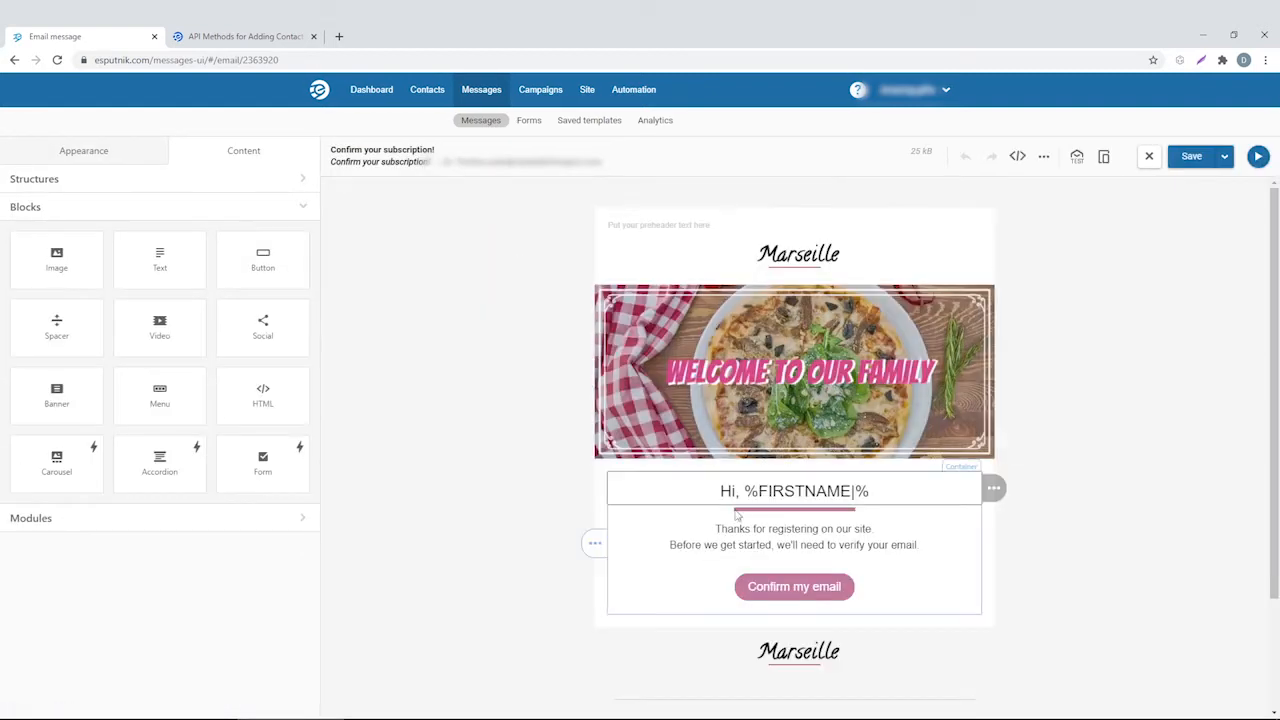
click(797, 588)
scroll(82, 447, down, 5)
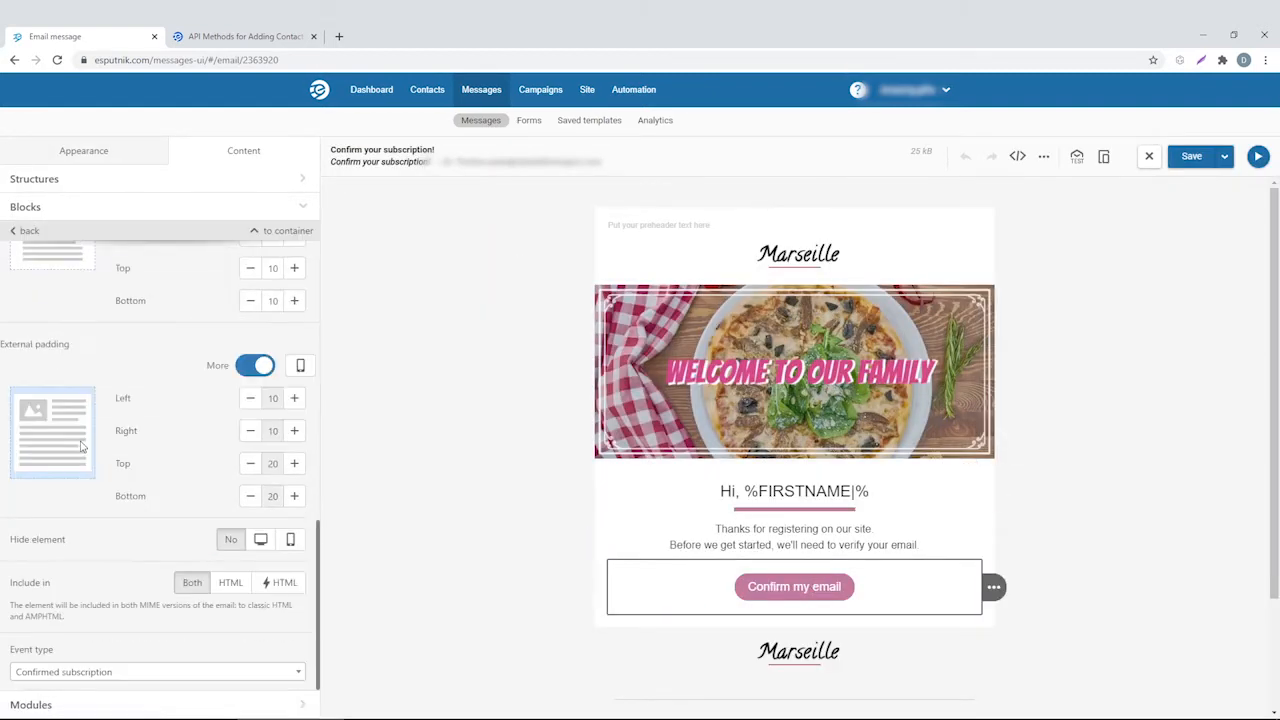
click(97, 675)
click(84, 652)
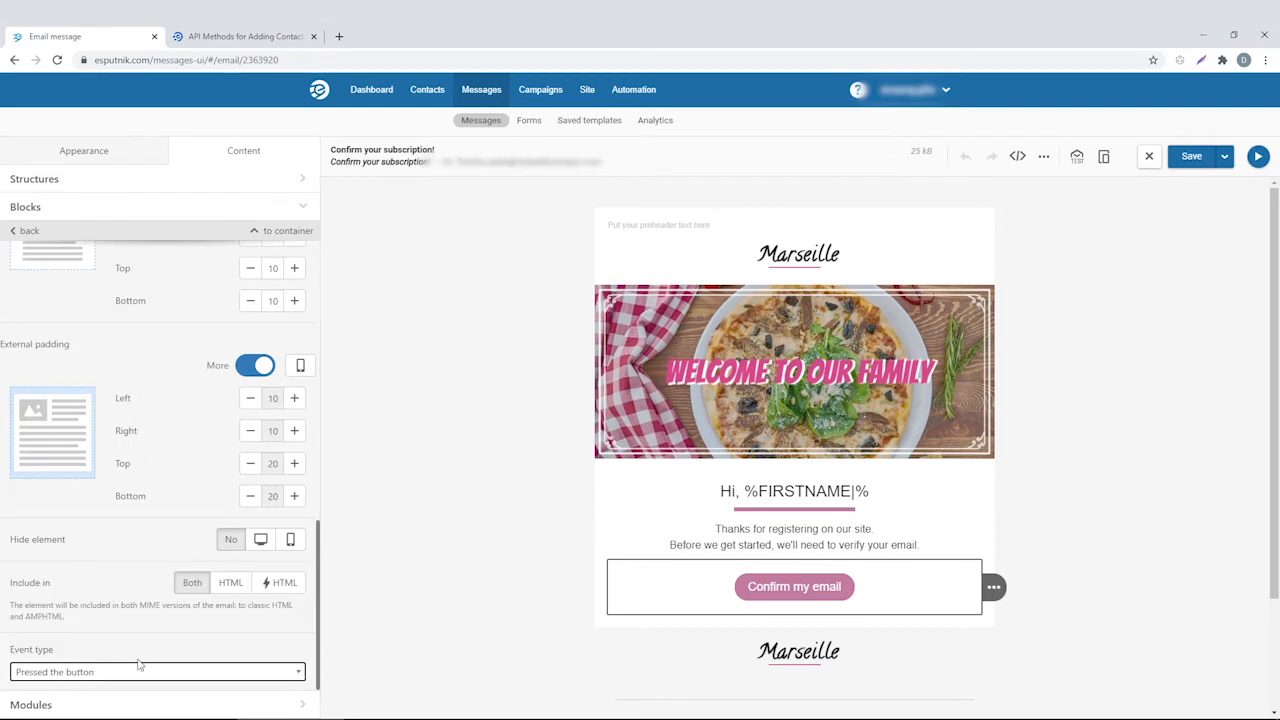
click(1191, 156)
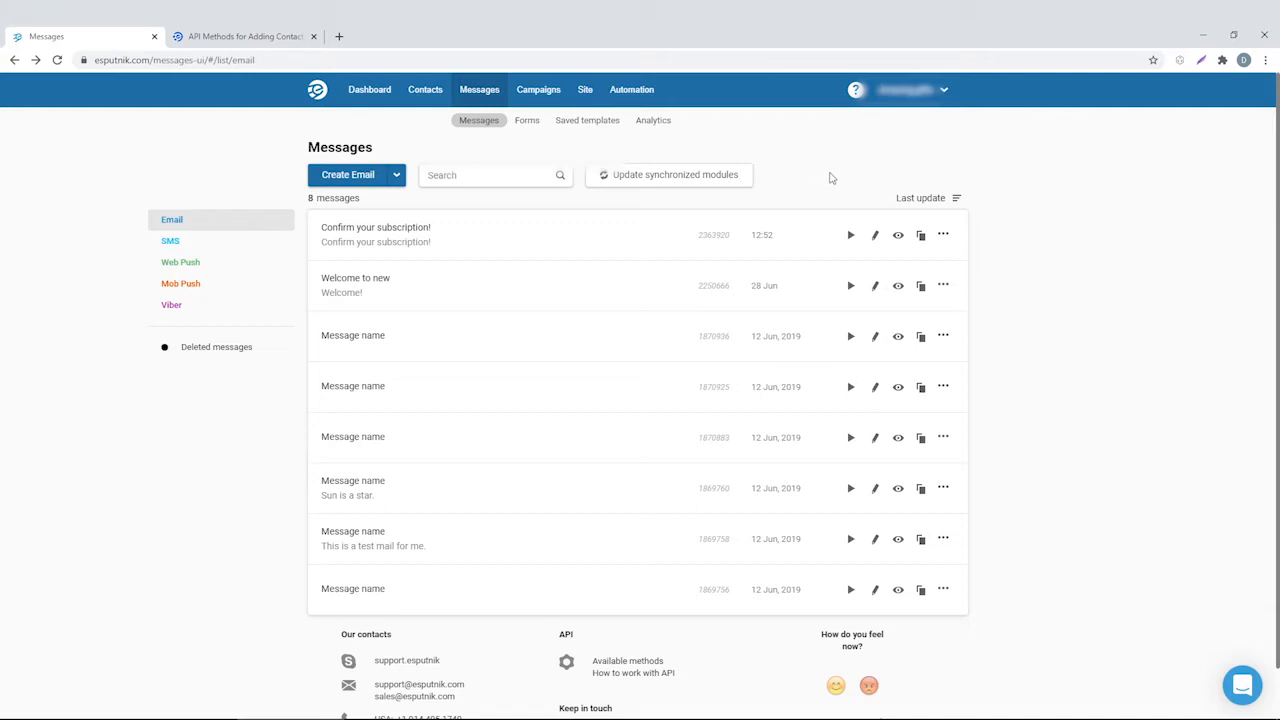
Search the template gallery for "welcom" and create a new email from the red and white Welcome template.
click(337, 176)
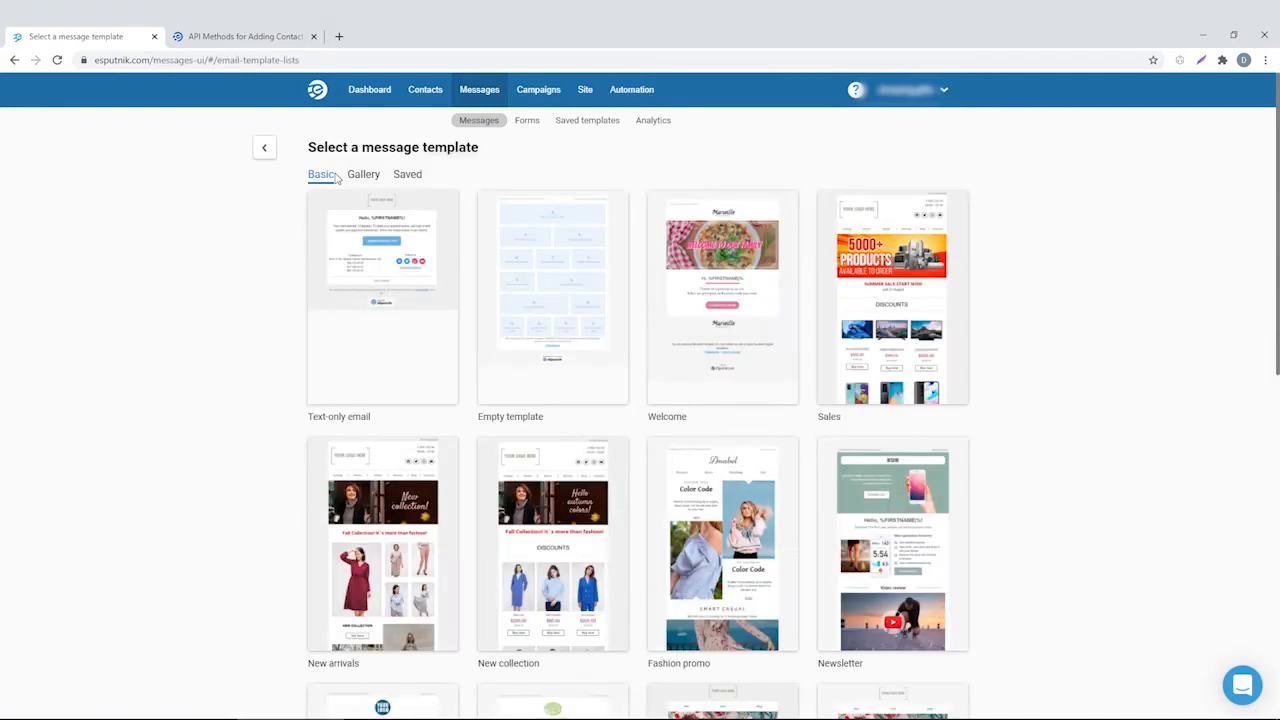
click(364, 176)
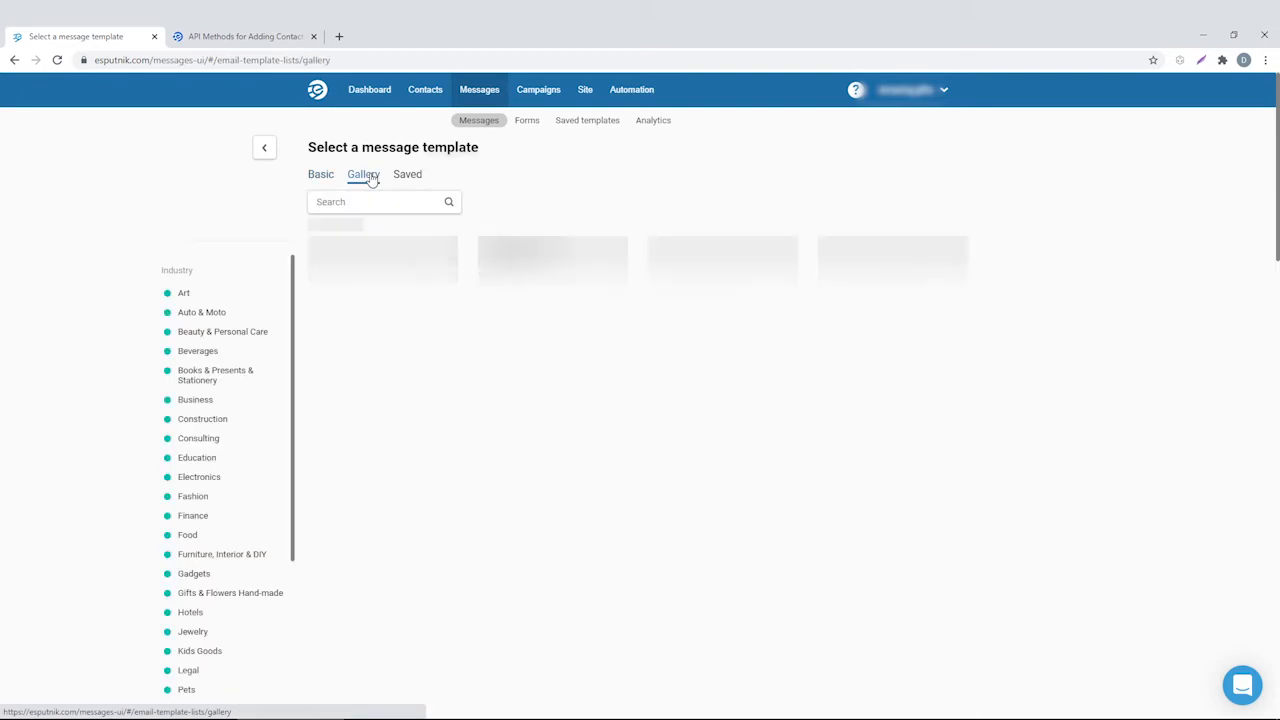
click(369, 201)
text(wel)
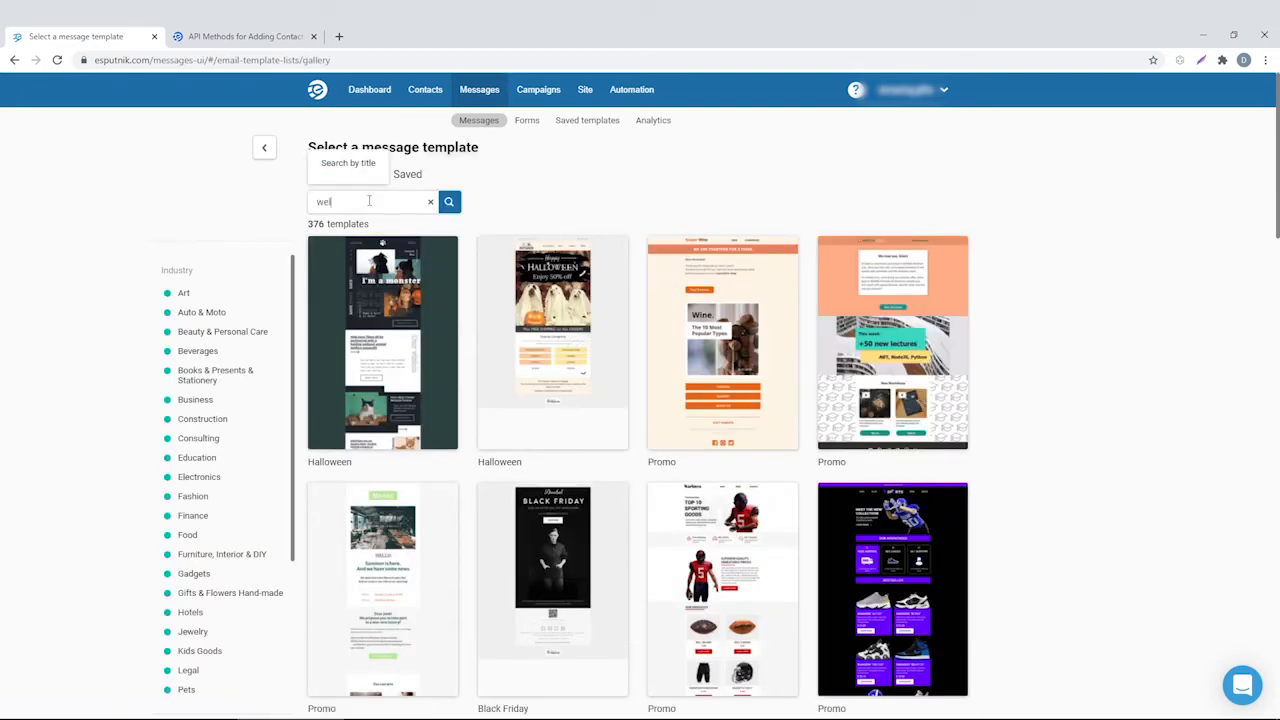
text(com)
click(449, 201)
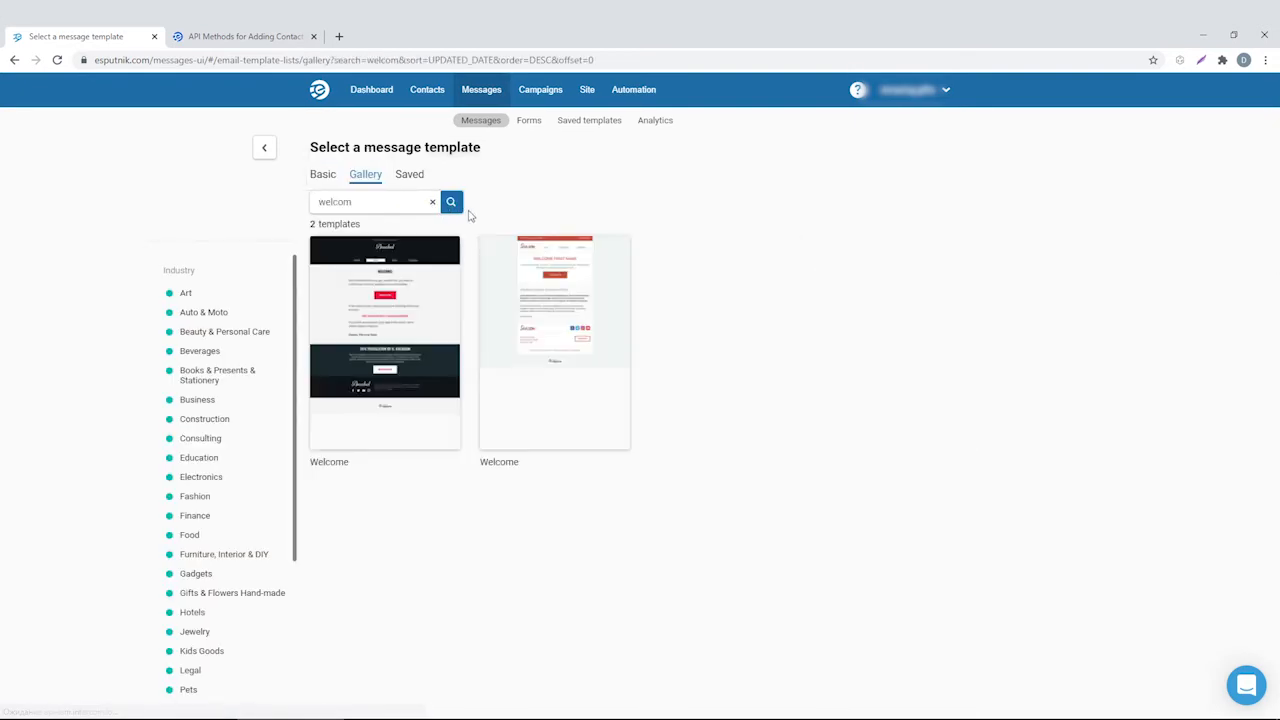
click(565, 295)
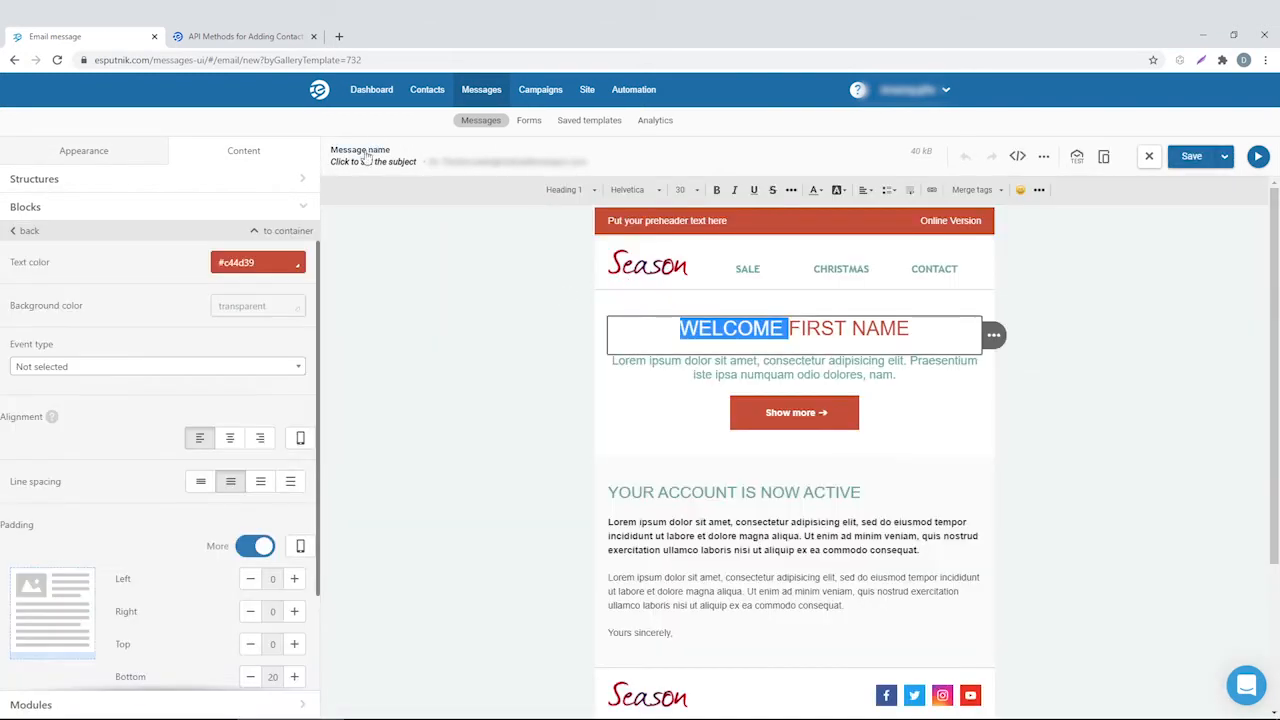
Set the new email's subject and message name to "WELCOME" and save the message.
click(373, 161)
click(377, 260)
text(WELCOME)
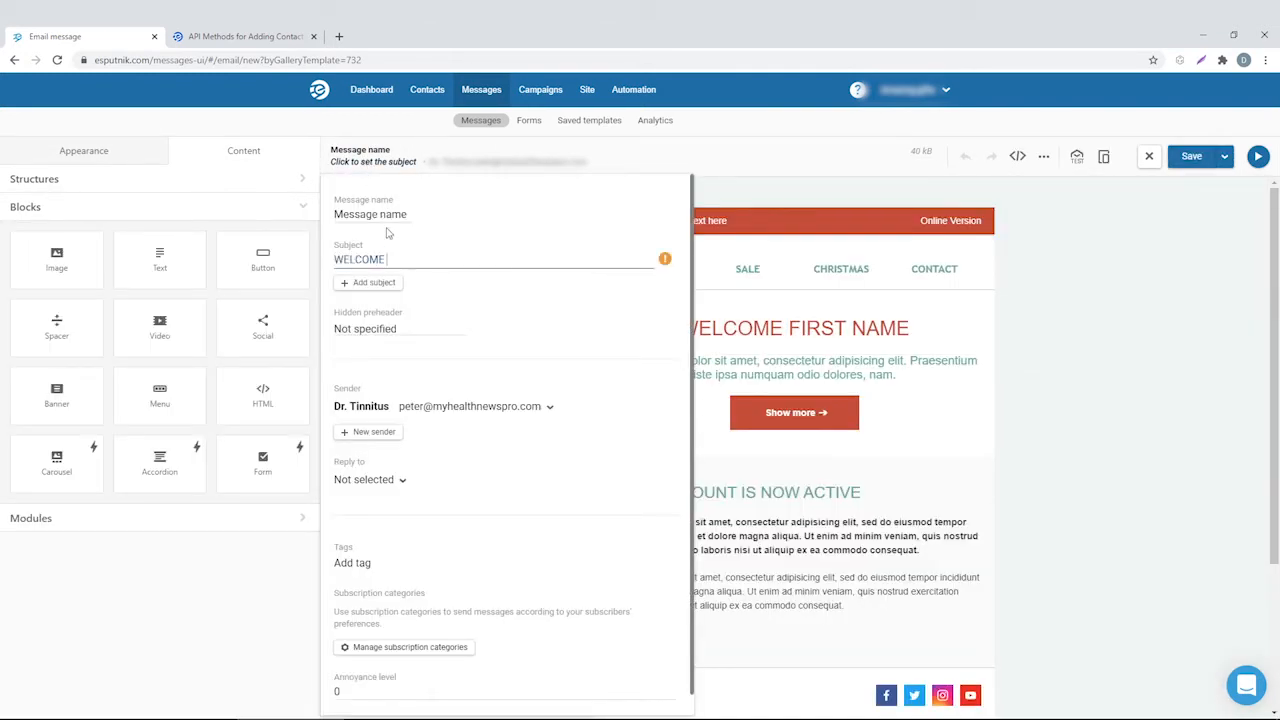
click(385, 212)
text(WELCOME)
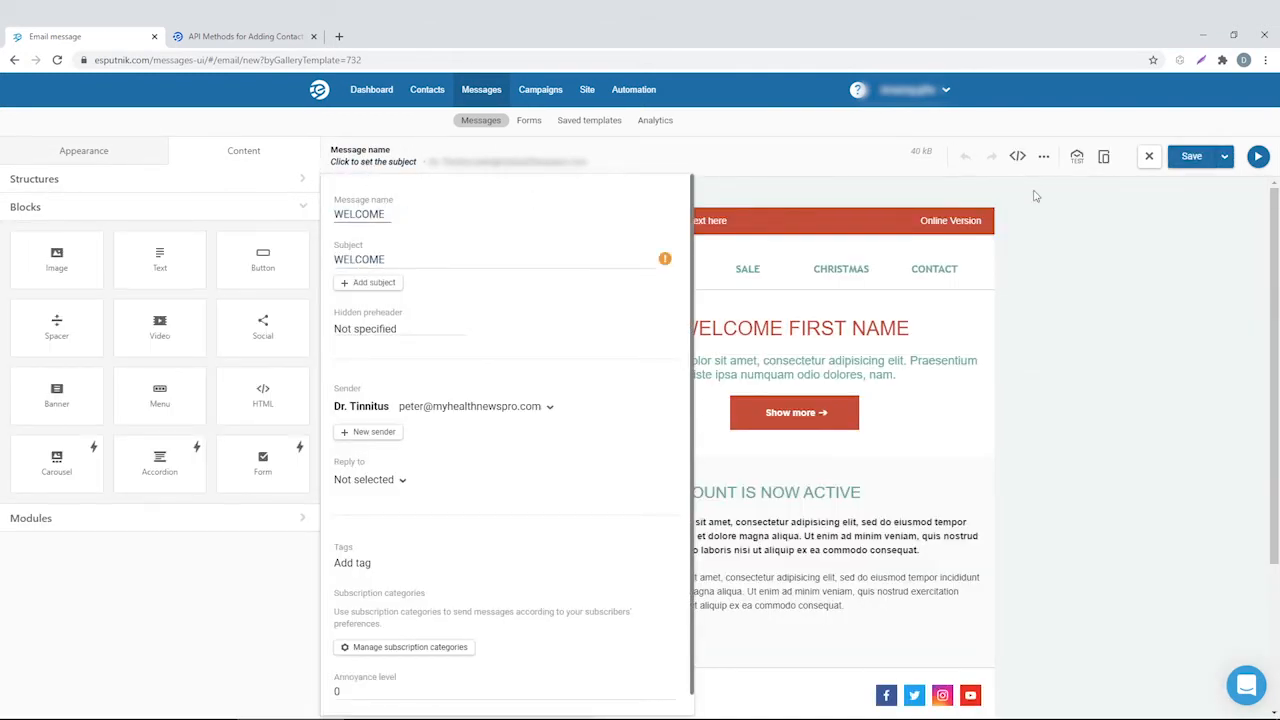
click(1055, 251)
click(1191, 156)
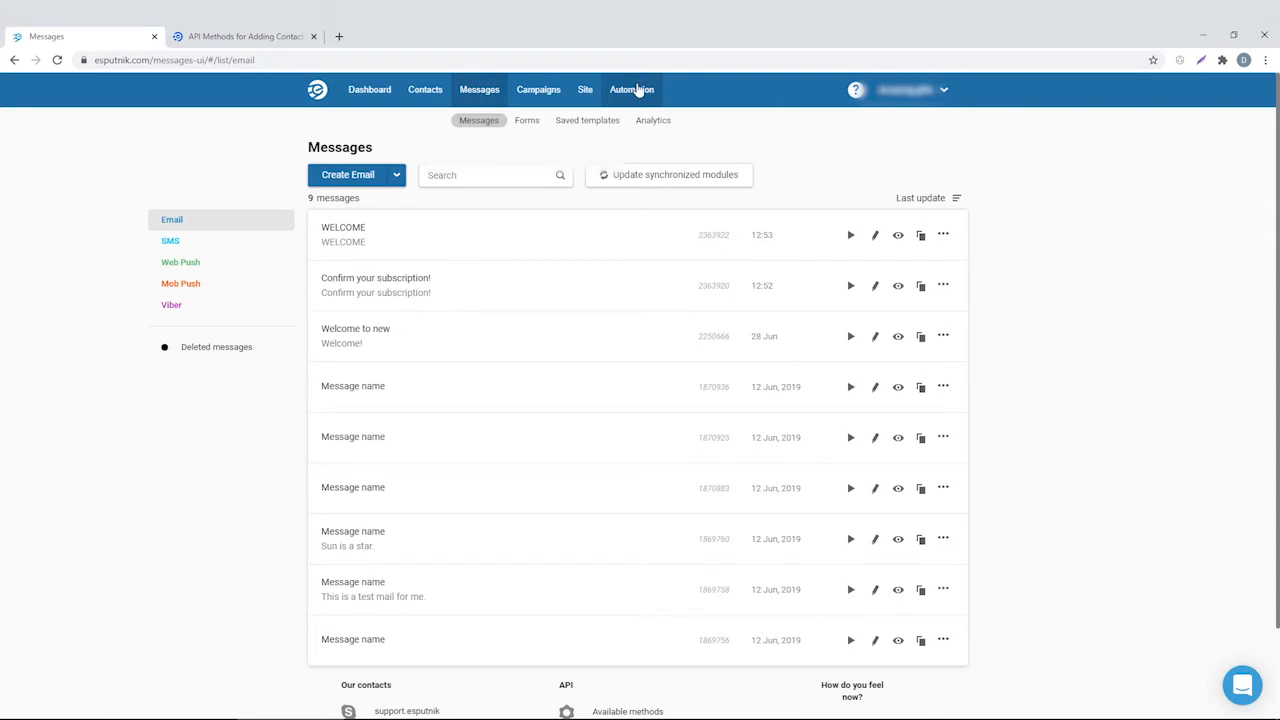
Start a new automation workflow.
mouse_move(636, 90)
click(630, 120)
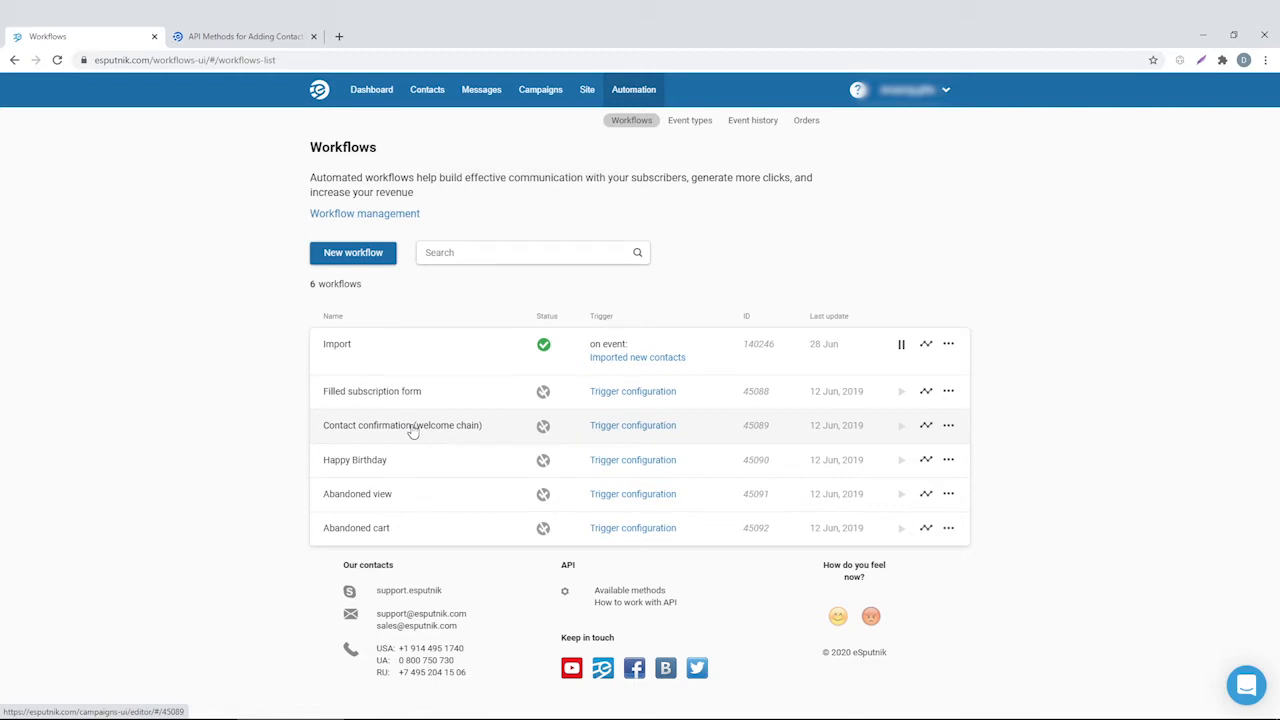
click(345, 256)
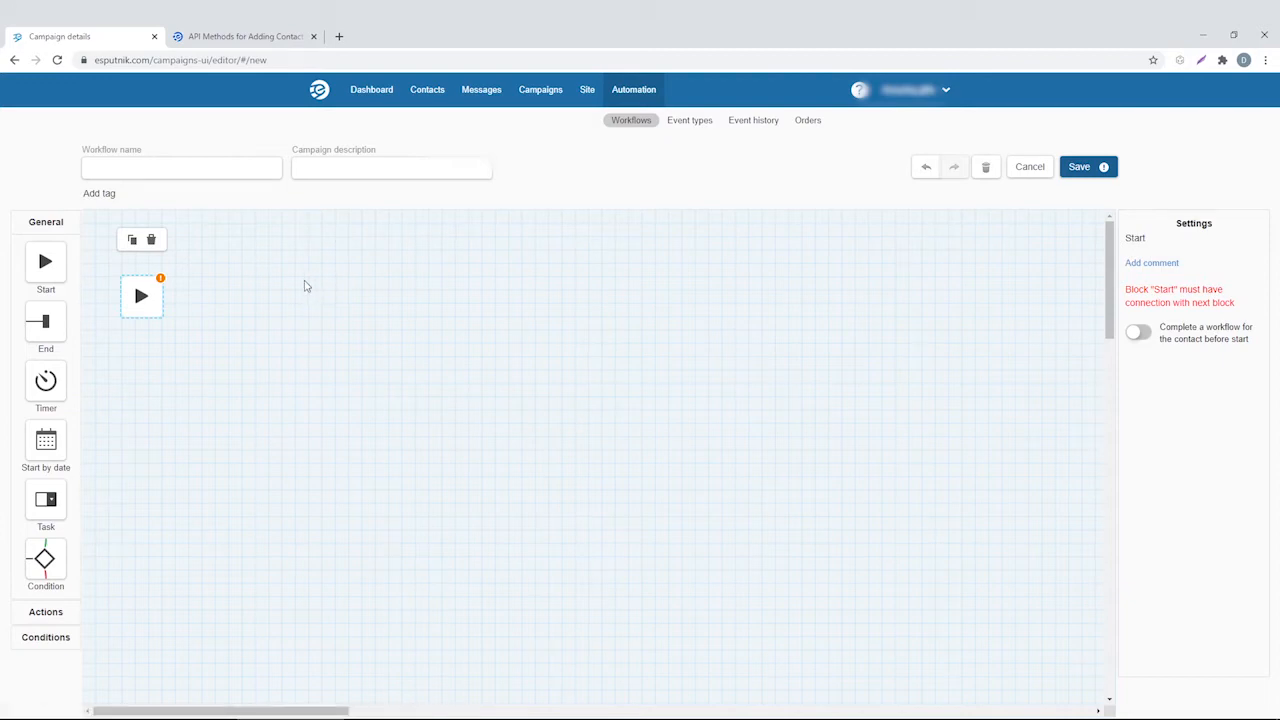
Add an Obligatory email task after the Start block and set its message to "Confirm your subscription!".
drag(46, 499, 201, 296)
click(1224, 318)
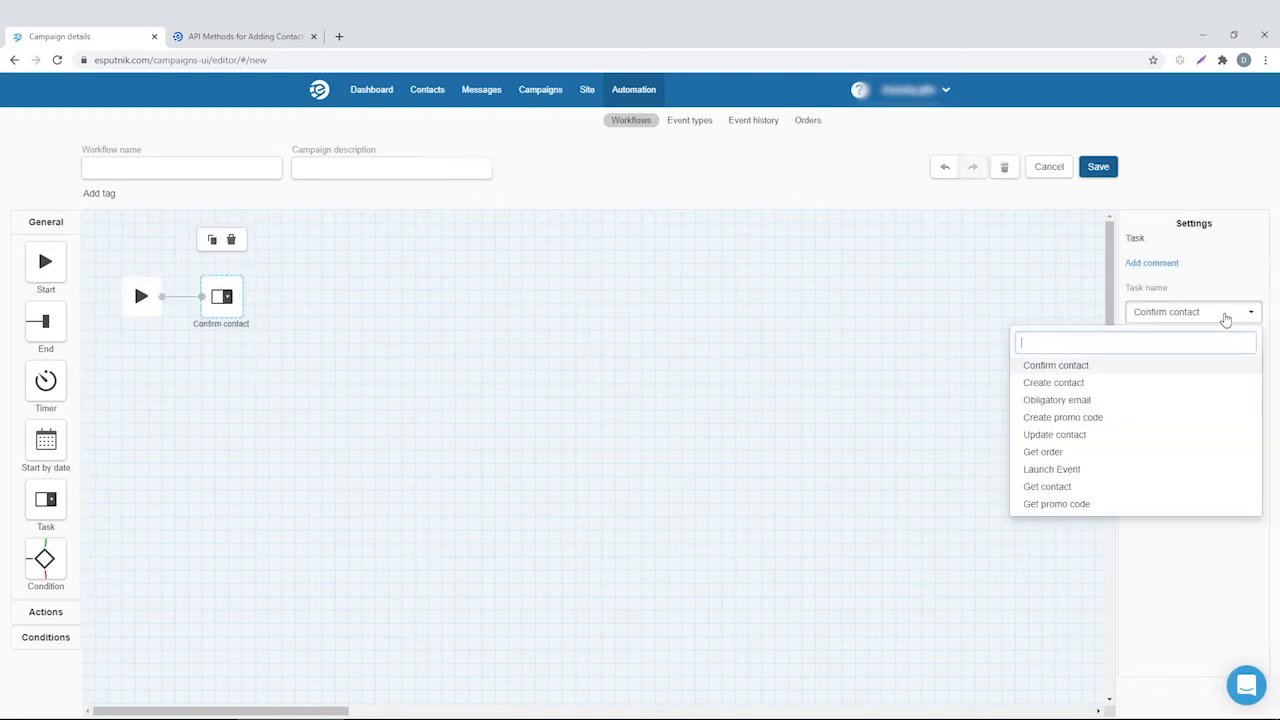
click(1084, 401)
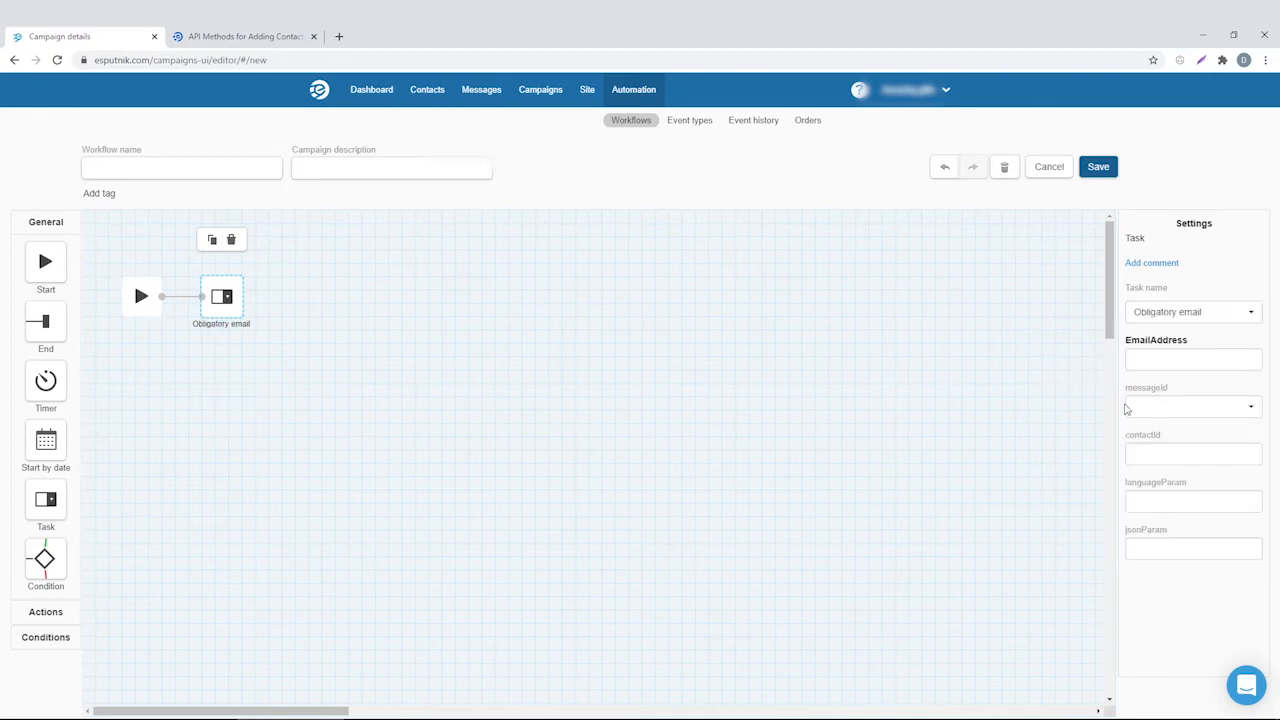
click(1248, 410)
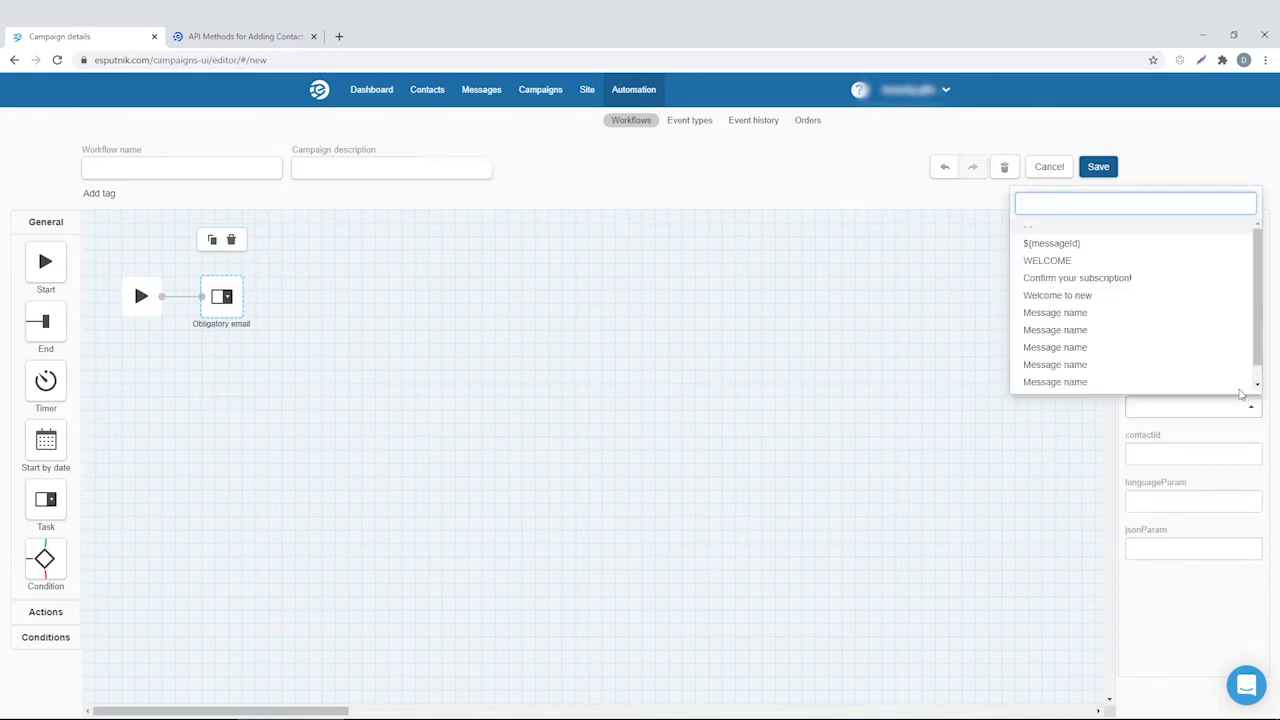
click(1102, 278)
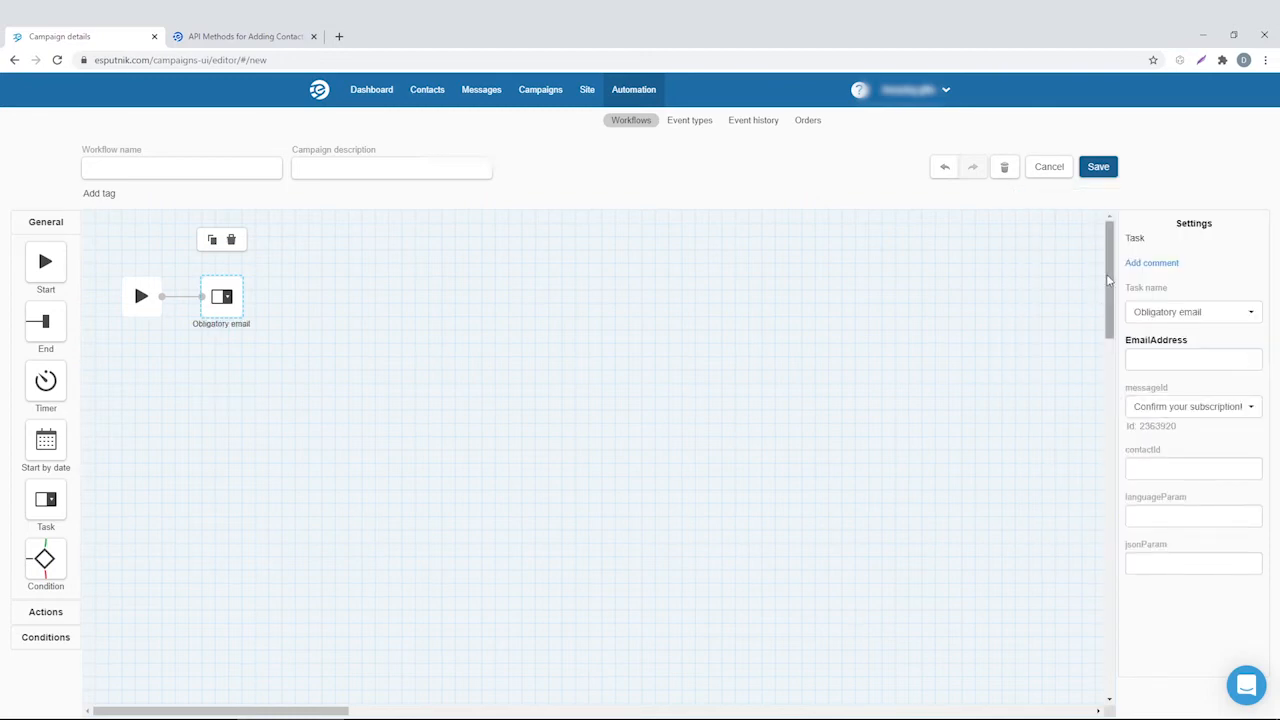
Add an End block after the Obligatory email task and save the workflow as "Filled out the form".
drag(45, 322, 303, 299)
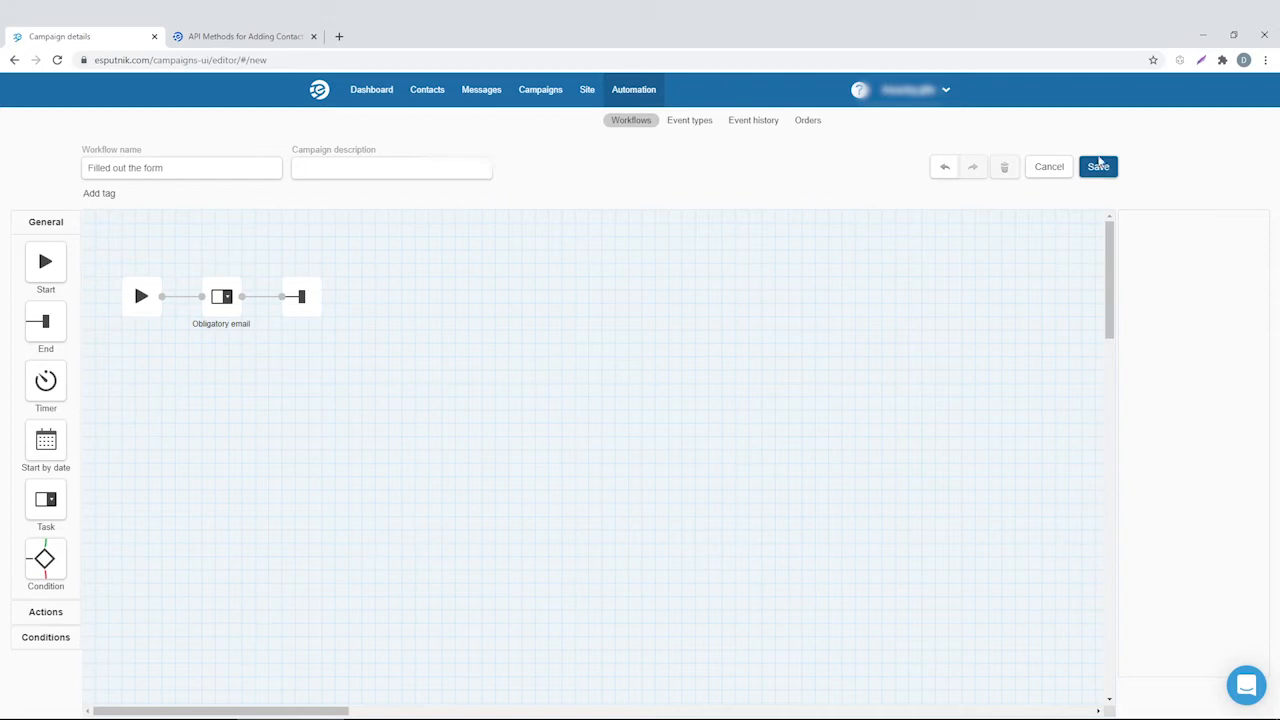
click(1098, 166)
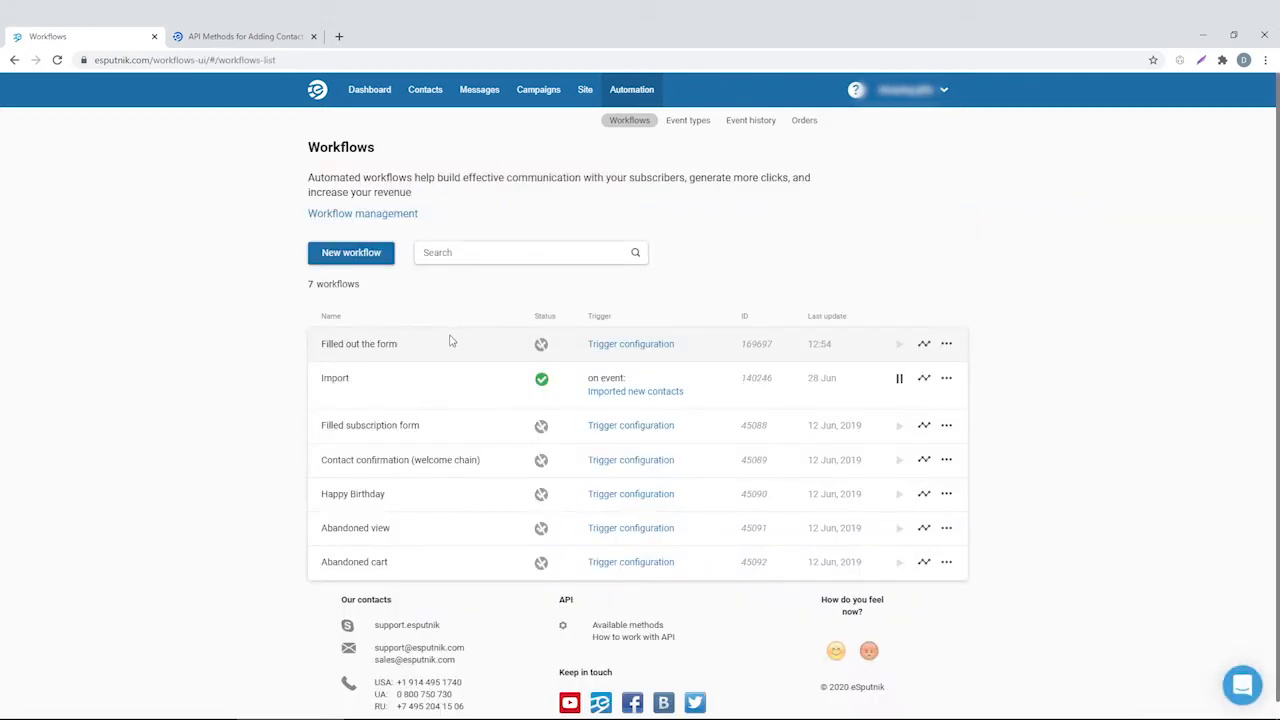
Copy the "Filled out the form" workflow and change the copy's task to Confirm contact.
click(946, 343)
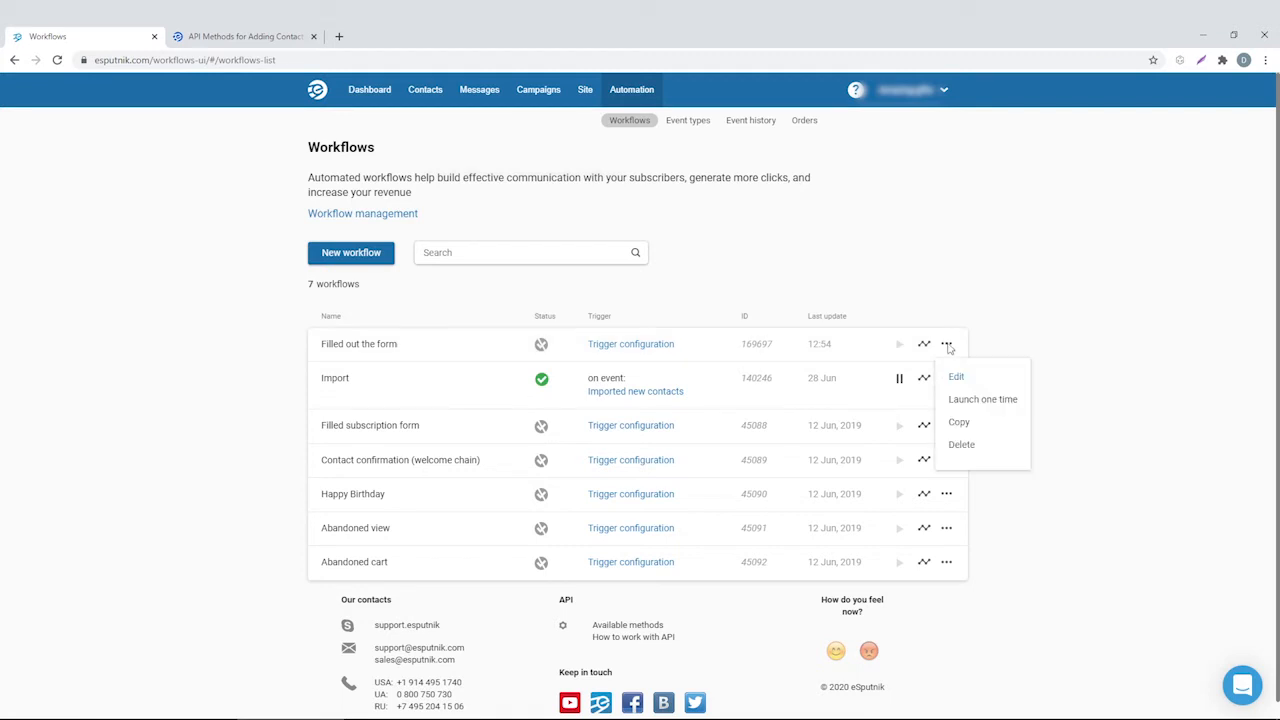
click(960, 423)
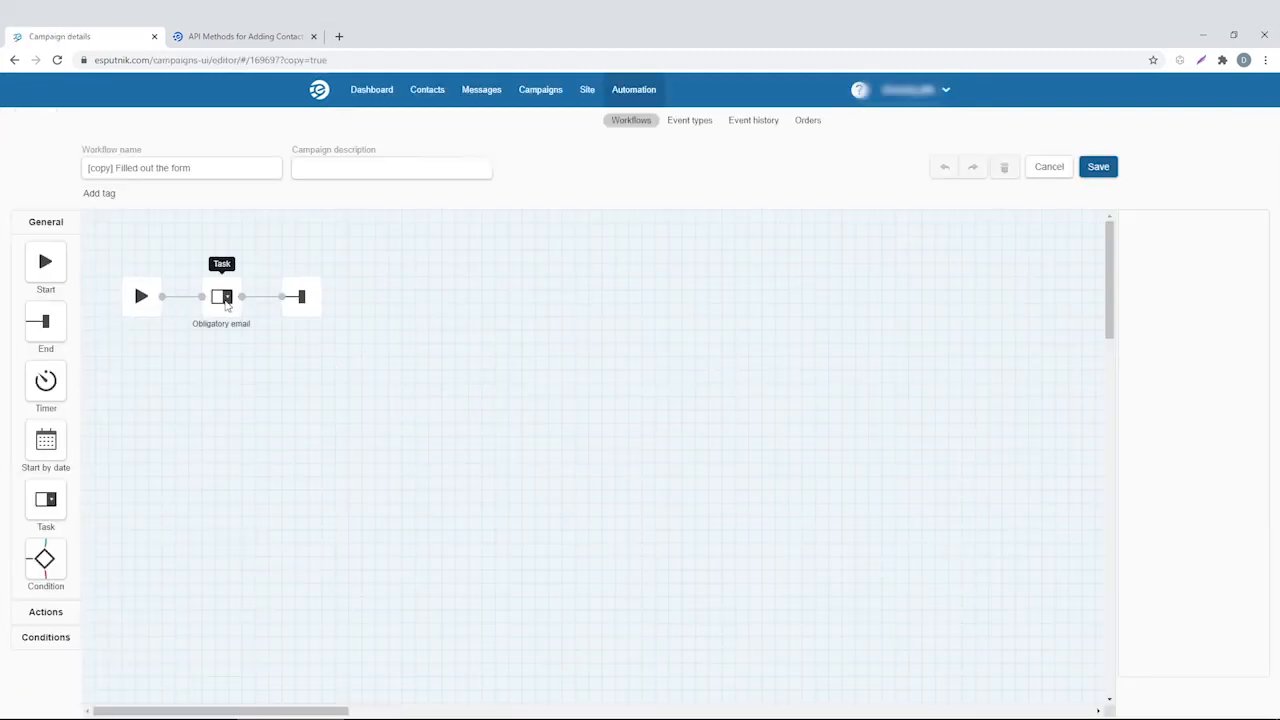
click(226, 306)
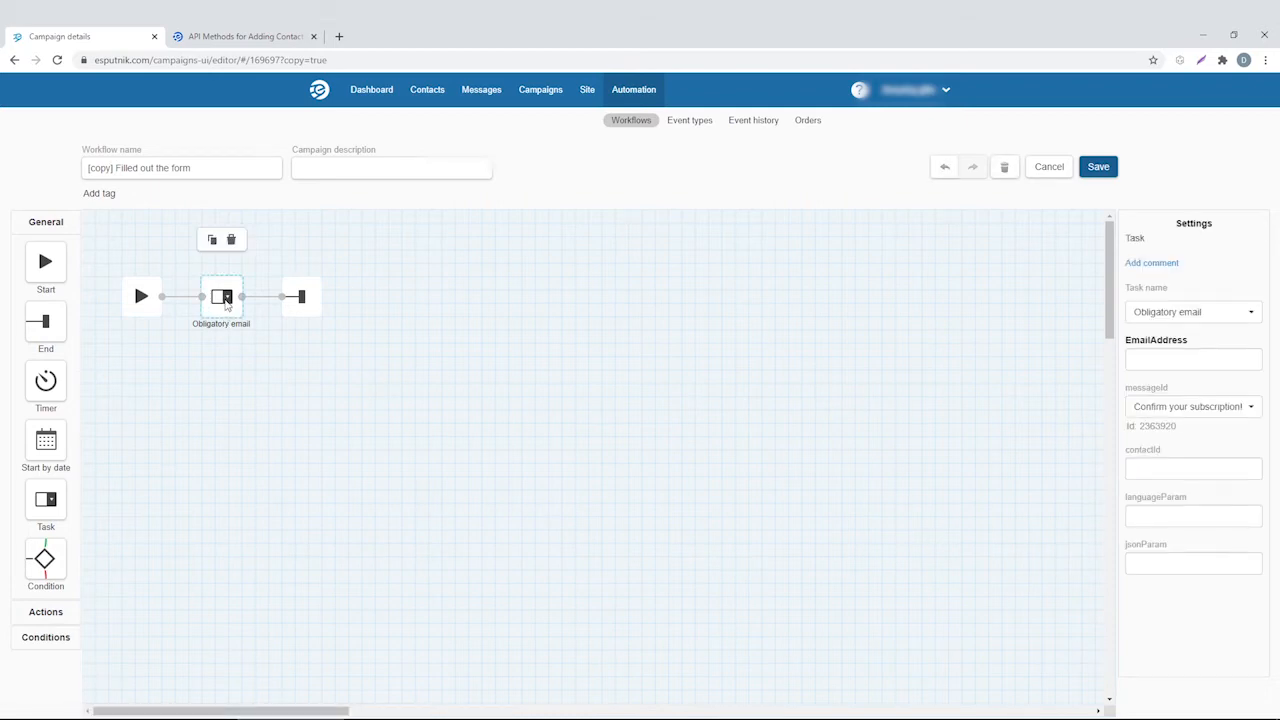
click(1239, 312)
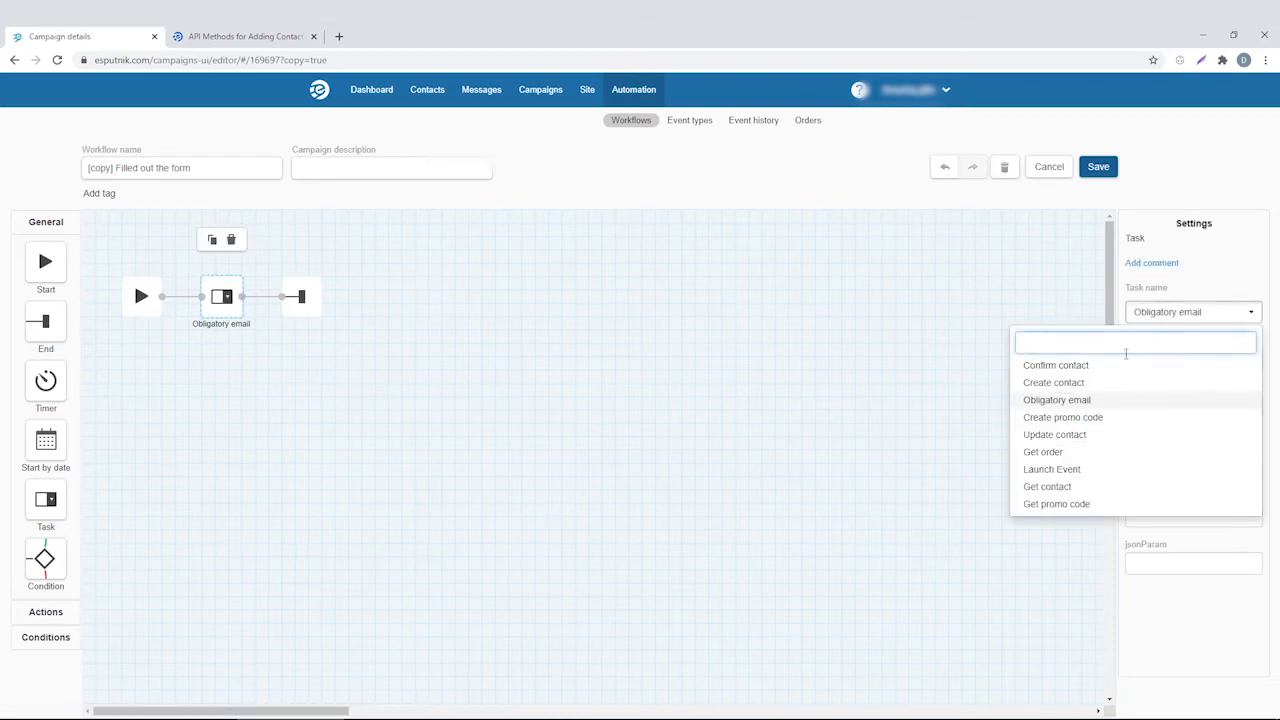
click(1084, 368)
Rename the copied workflow "Contact confirmation" and save it.
drag(239, 160, 23, 156)
text(Contact confirmation)
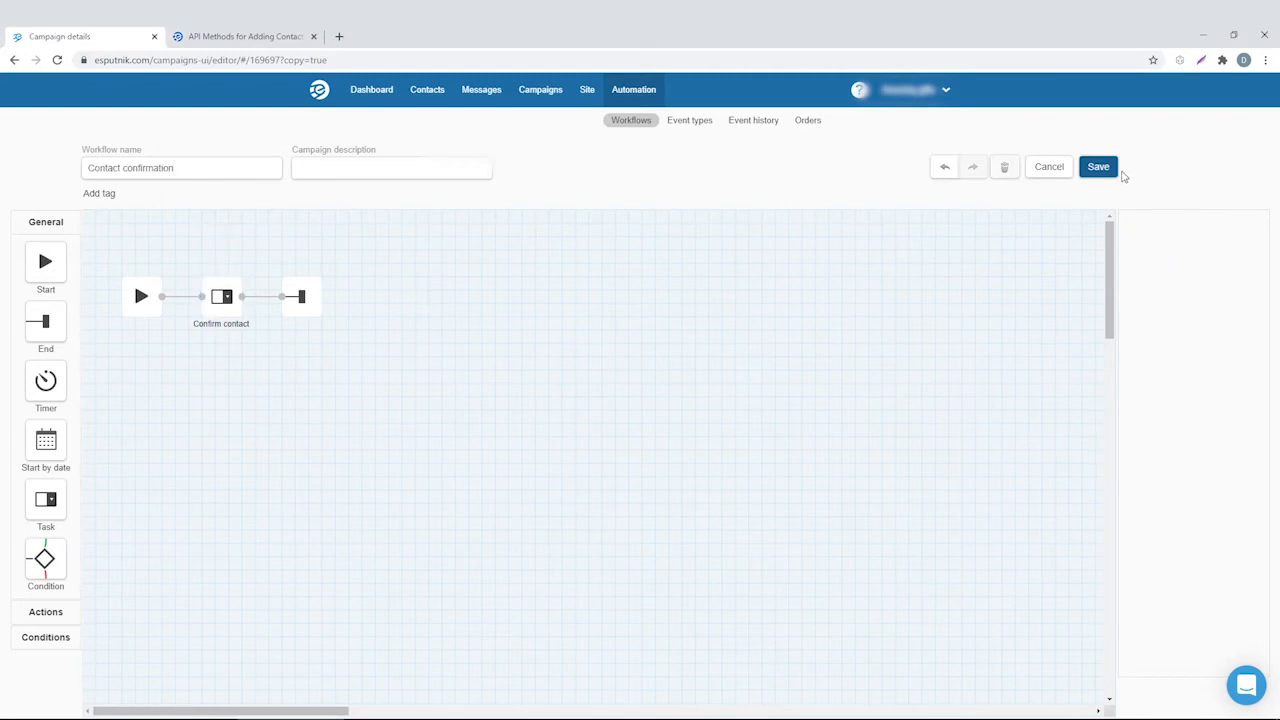
click(1097, 167)
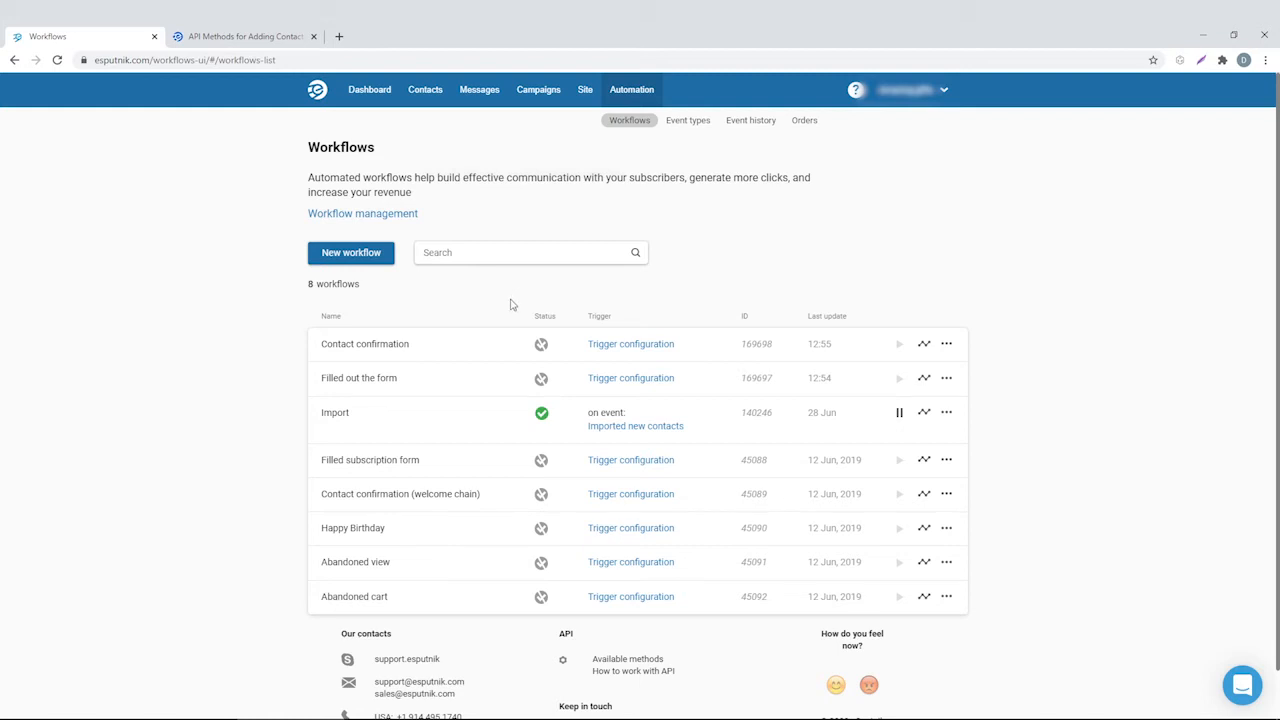
Rename the "Filled out the form" workflow to "Filled out the form new" and save it.
click(386, 388)
click(186, 169)
text(new)
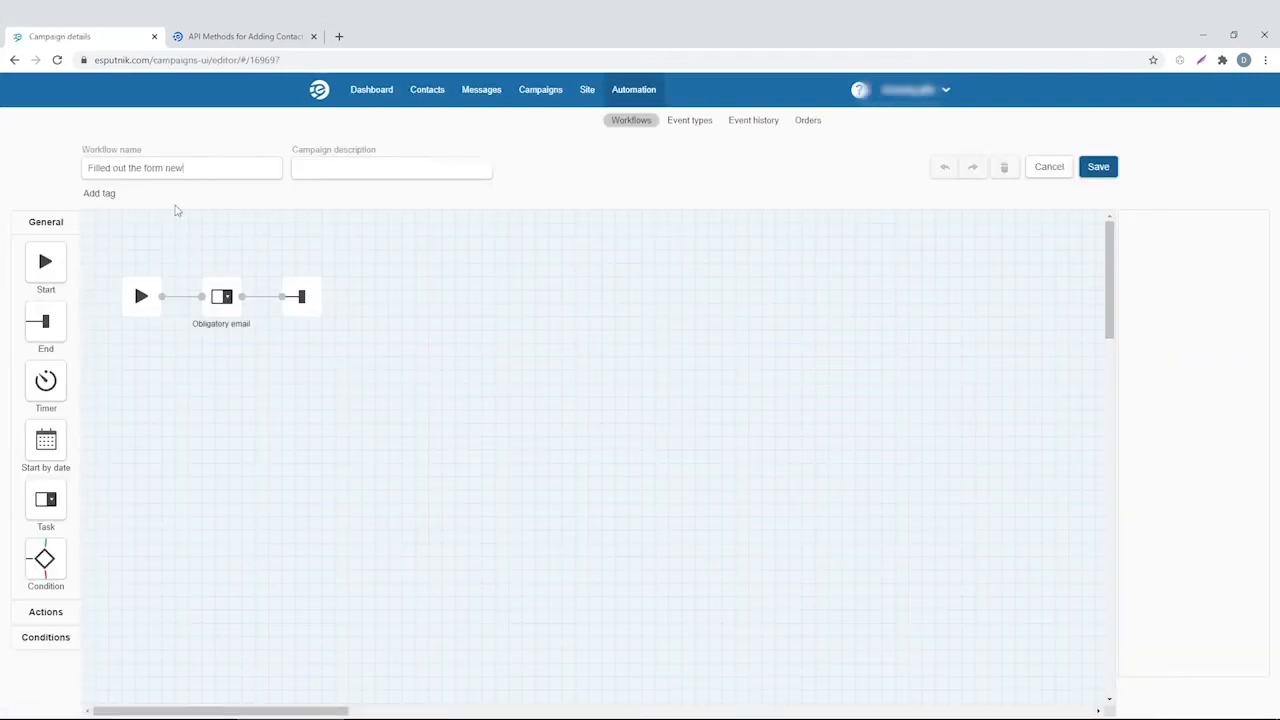
click(1098, 166)
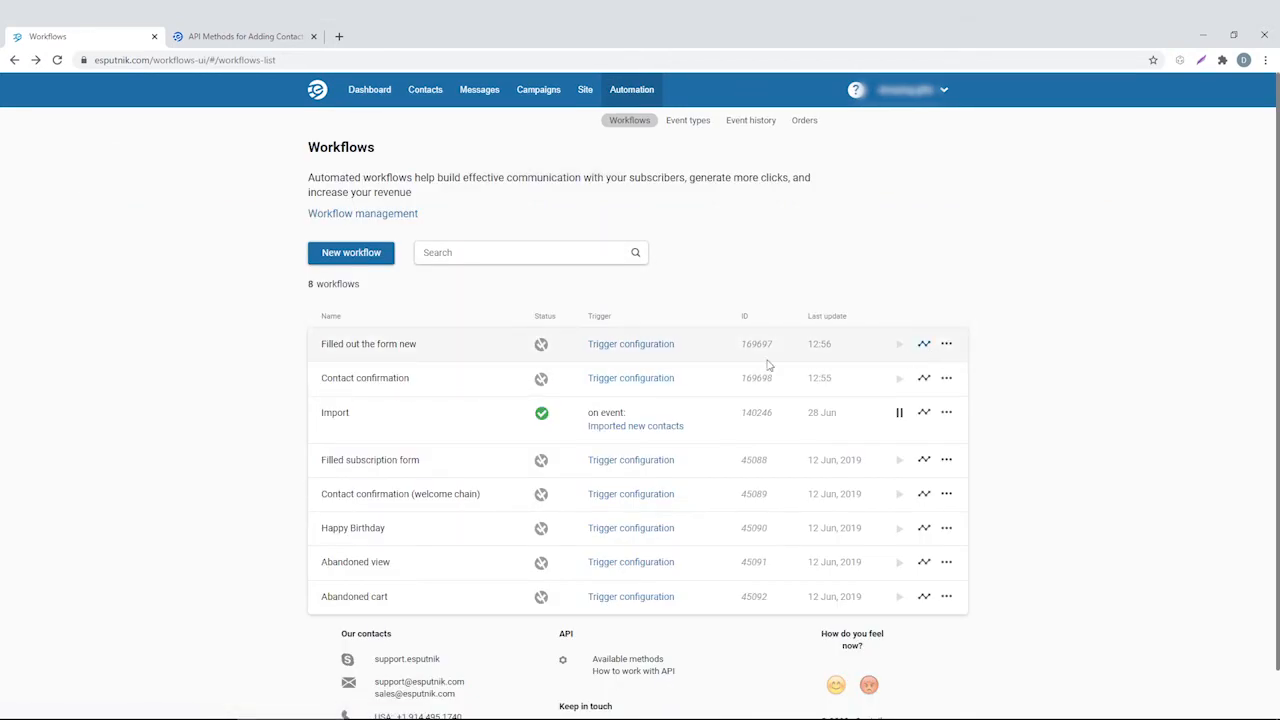
Copy the "Filled out the form new" workflow and name the copy "Filled out the form old".
click(946, 345)
click(974, 422)
drag(114, 167, 35, 185)
key(BackSpace)
double_click(174, 168)
text(old)
Make room on the canvas and connect a Contact confirmed condition directly after the Start block.
click(220, 298)
drag(309, 302, 454, 302)
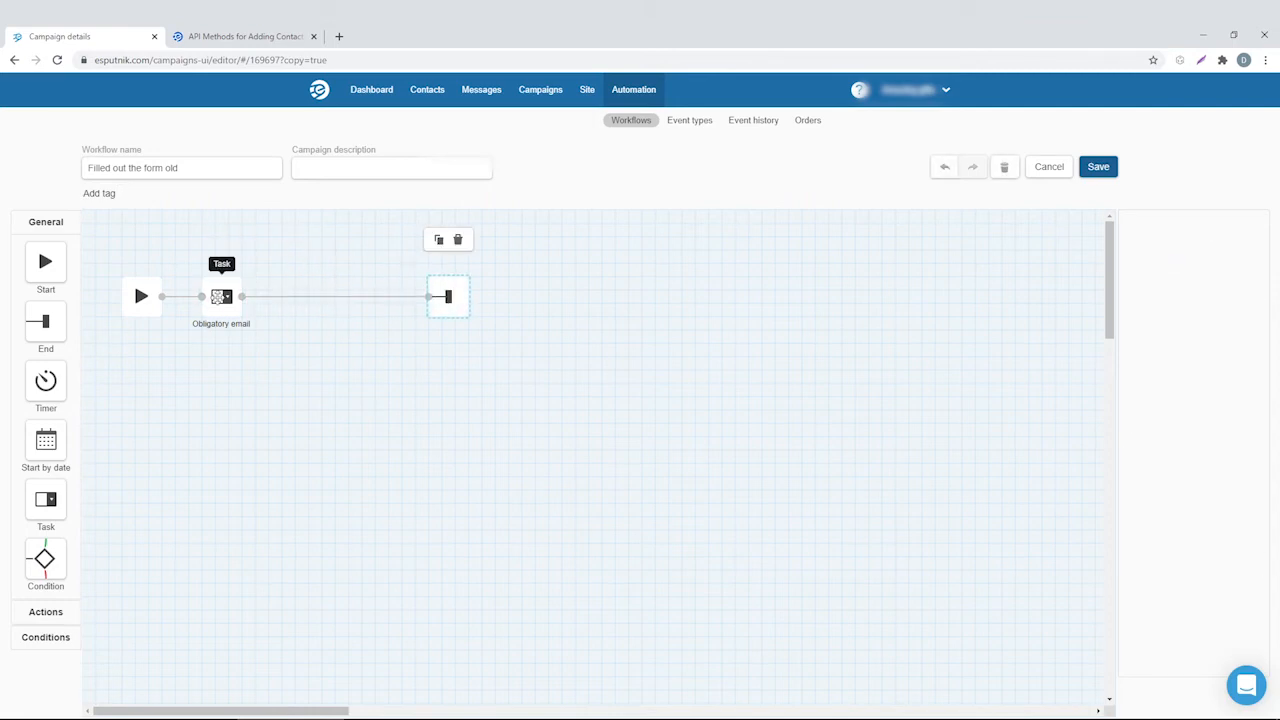
drag(222, 299, 382, 379)
drag(46, 564, 222, 297)
drag(162, 297, 203, 299)
click(221, 303)
click(1186, 313)
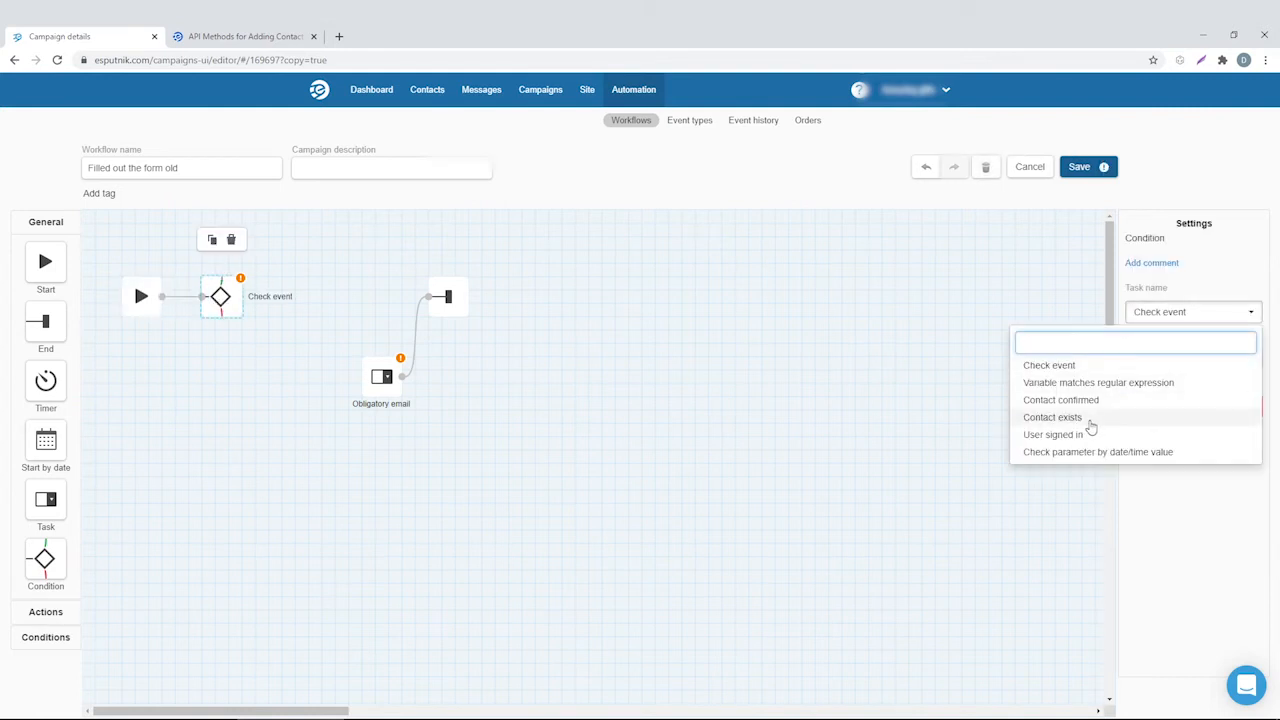
click(1087, 401)
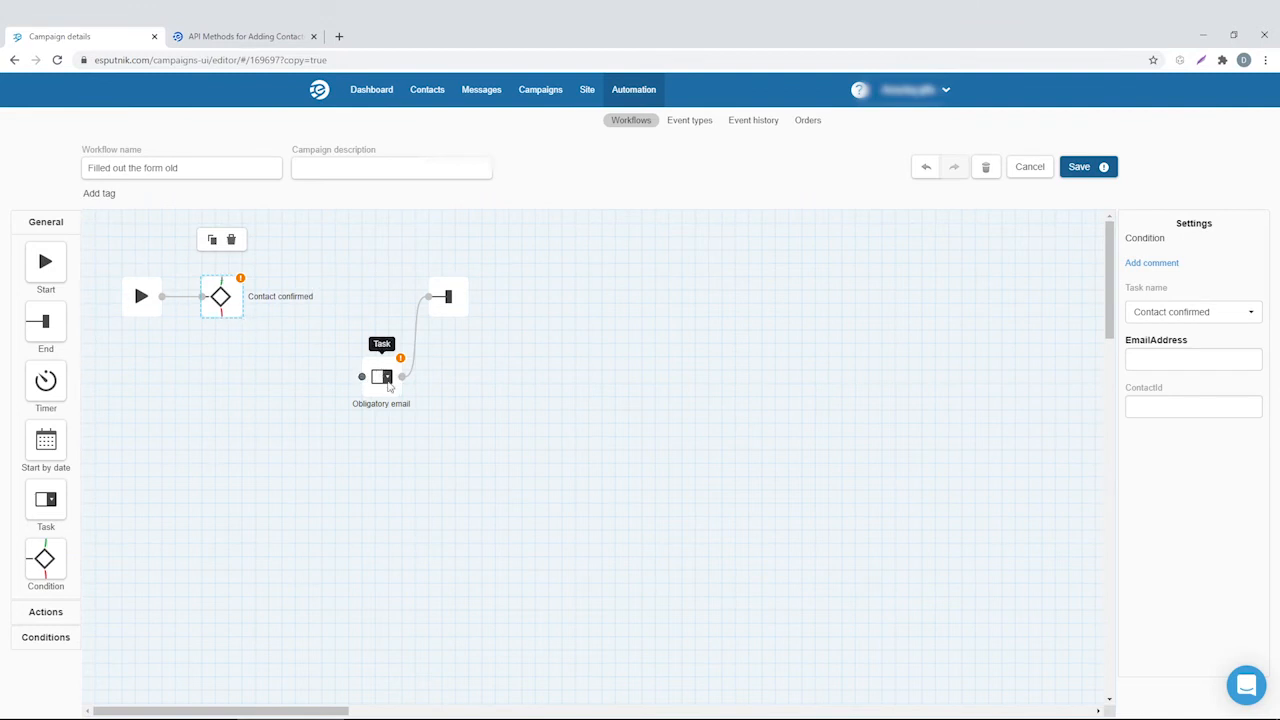
Connect the condition's No branch to the Obligatory email task and place that task closer to the condition.
click(386, 380)
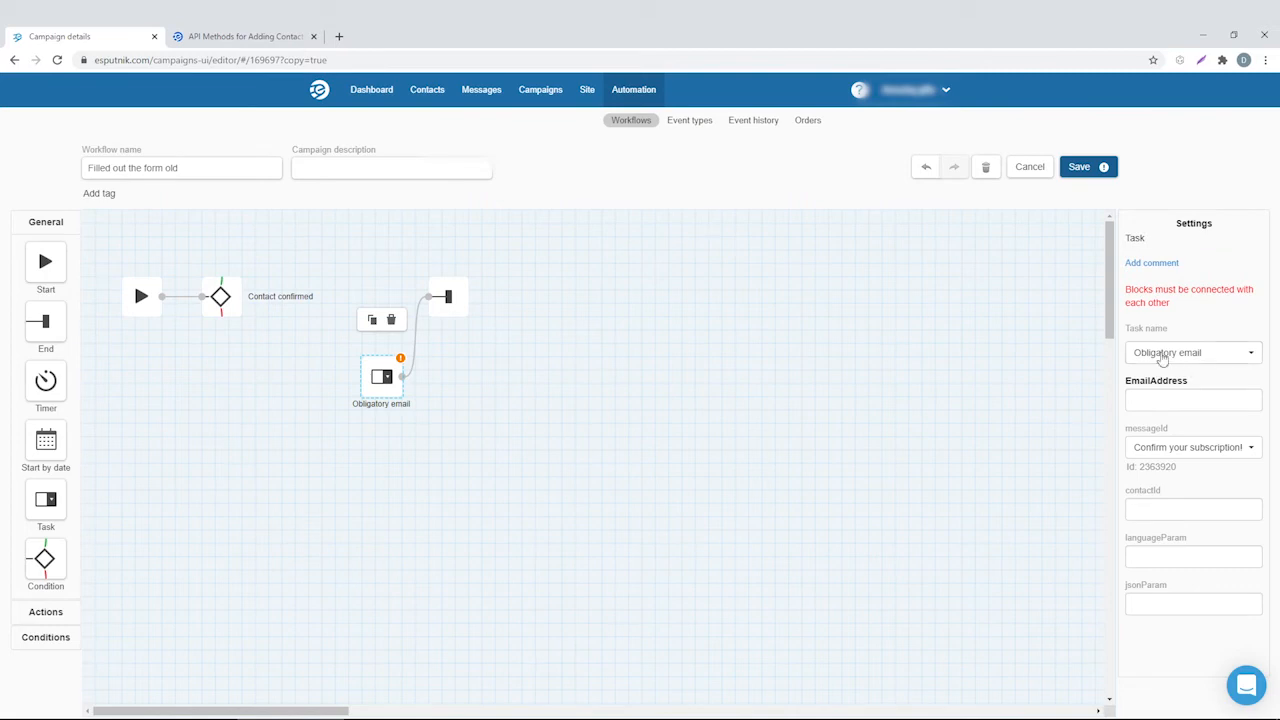
drag(361, 377, 221, 316)
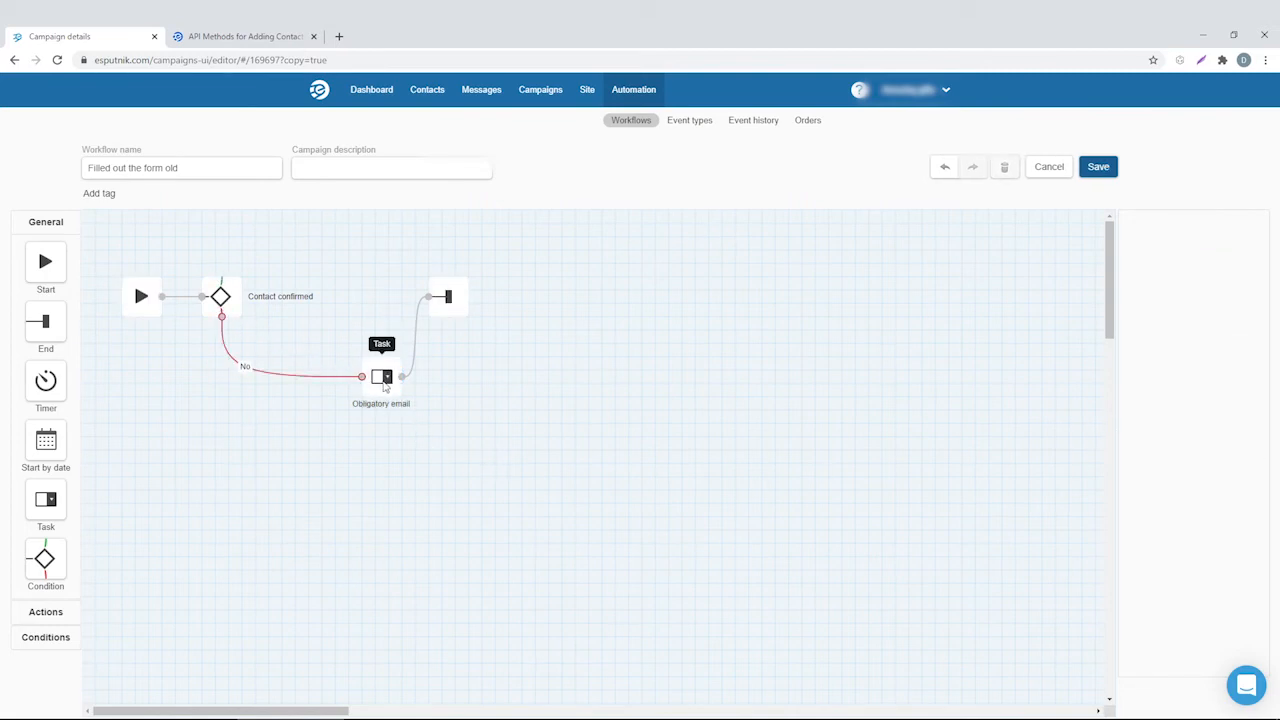
drag(385, 388, 319, 375)
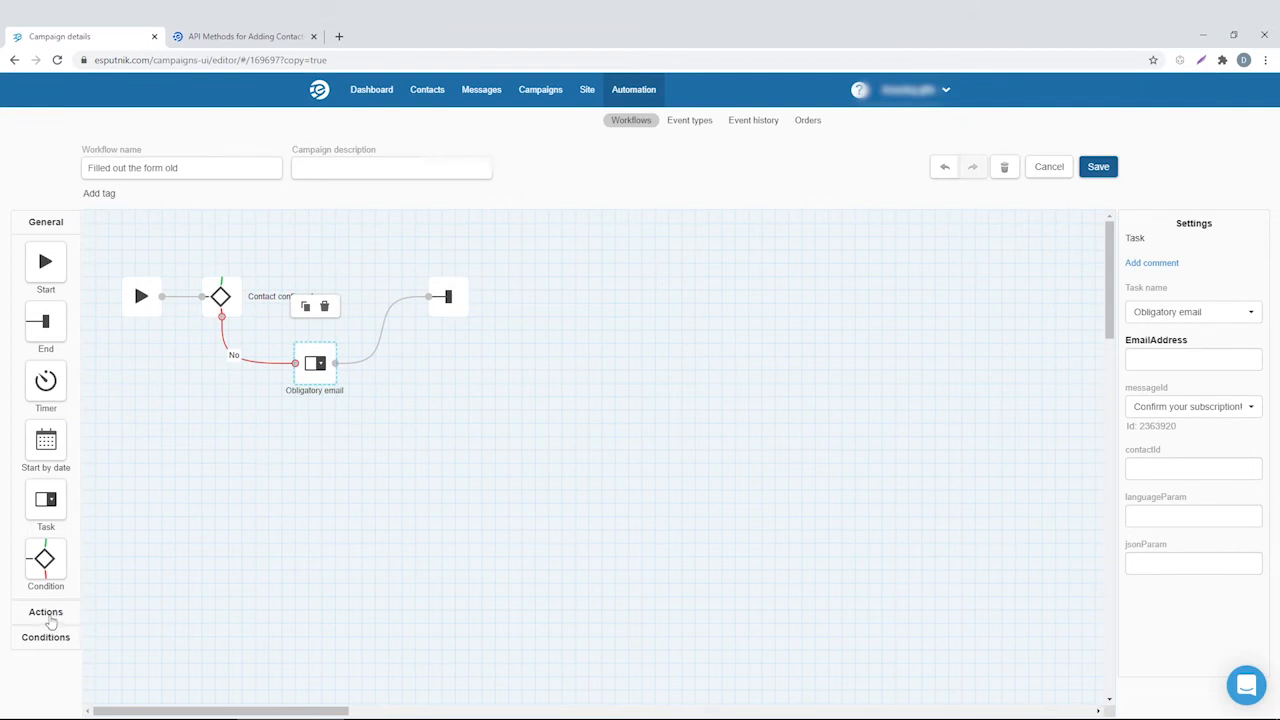
Add an Email block on the condition's Yes branch and link it to the End block.
click(50, 618)
drag(40, 290, 328, 245)
drag(222, 275, 432, 296)
click(317, 372)
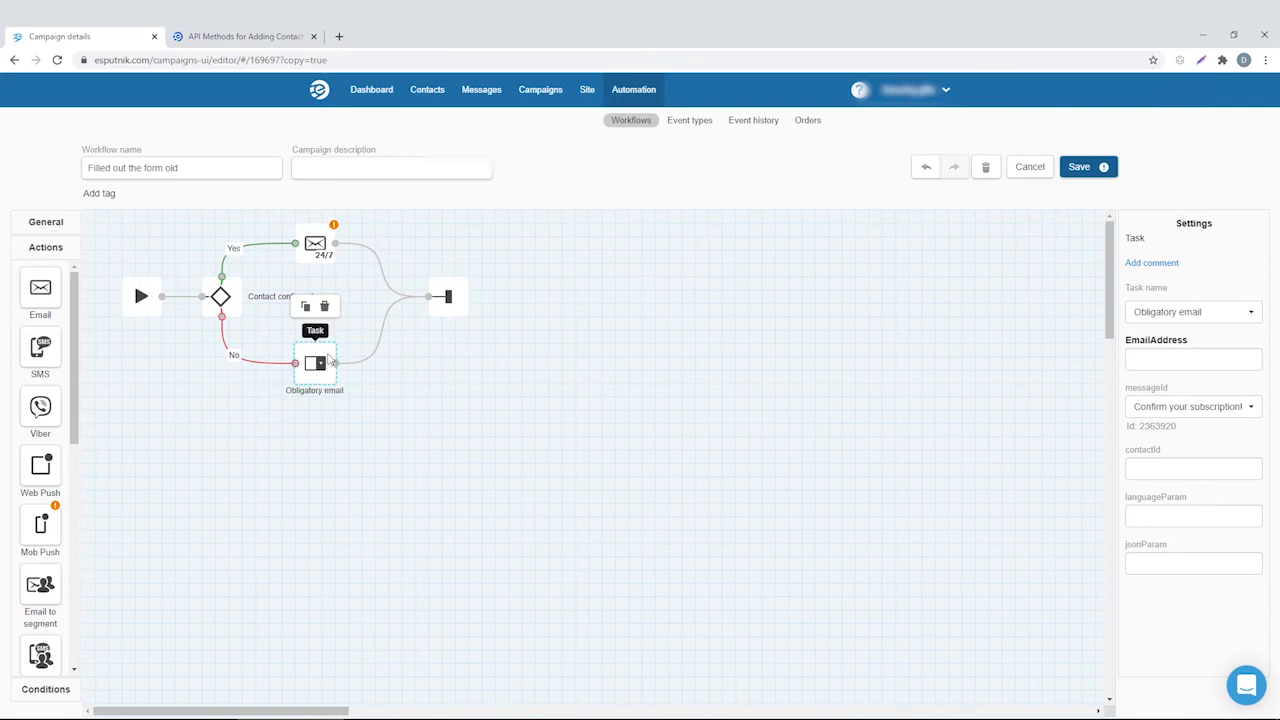
click(538, 355)
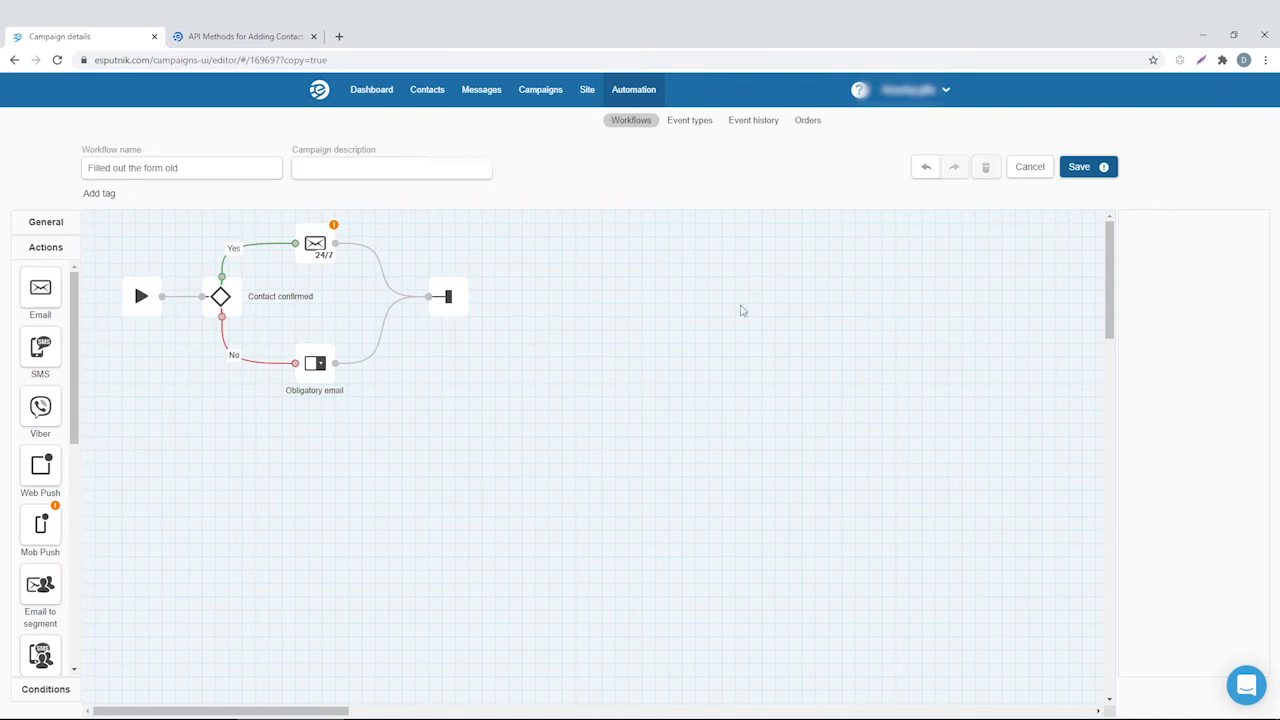
Set the Email block's message to WELCOME and save the "Filled out the form old" workflow.
click(1078, 167)
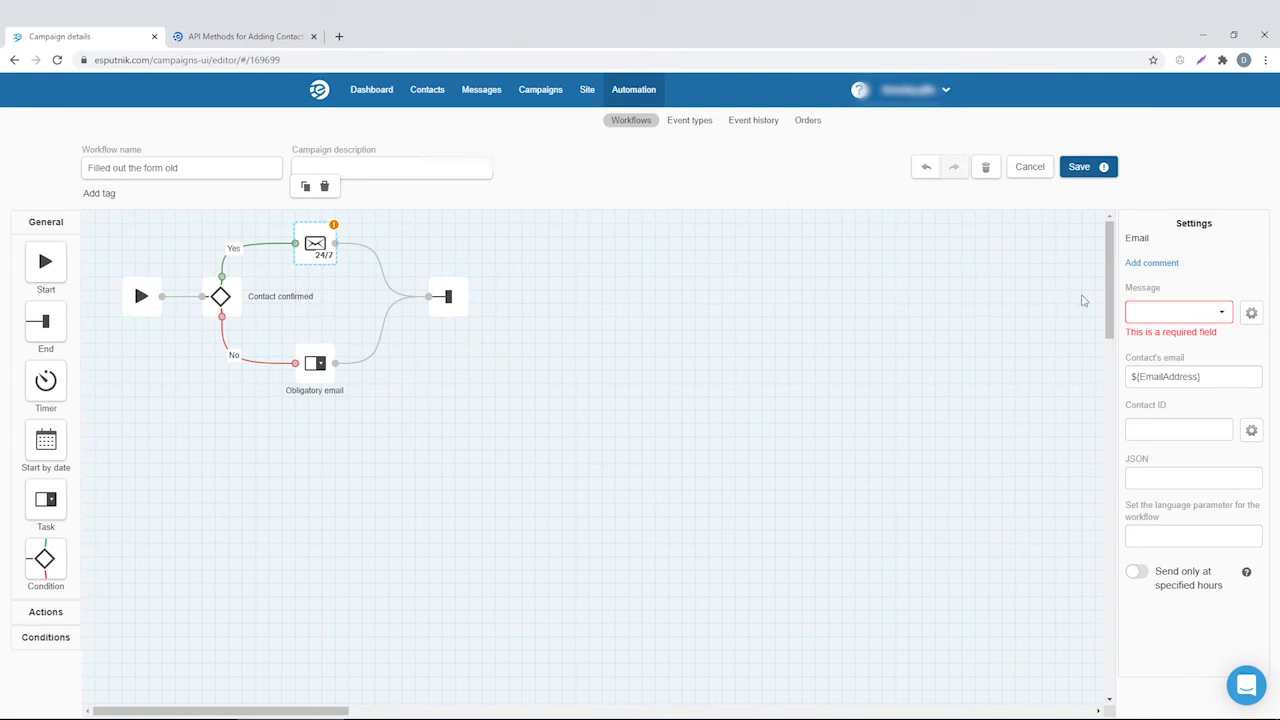
click(1221, 315)
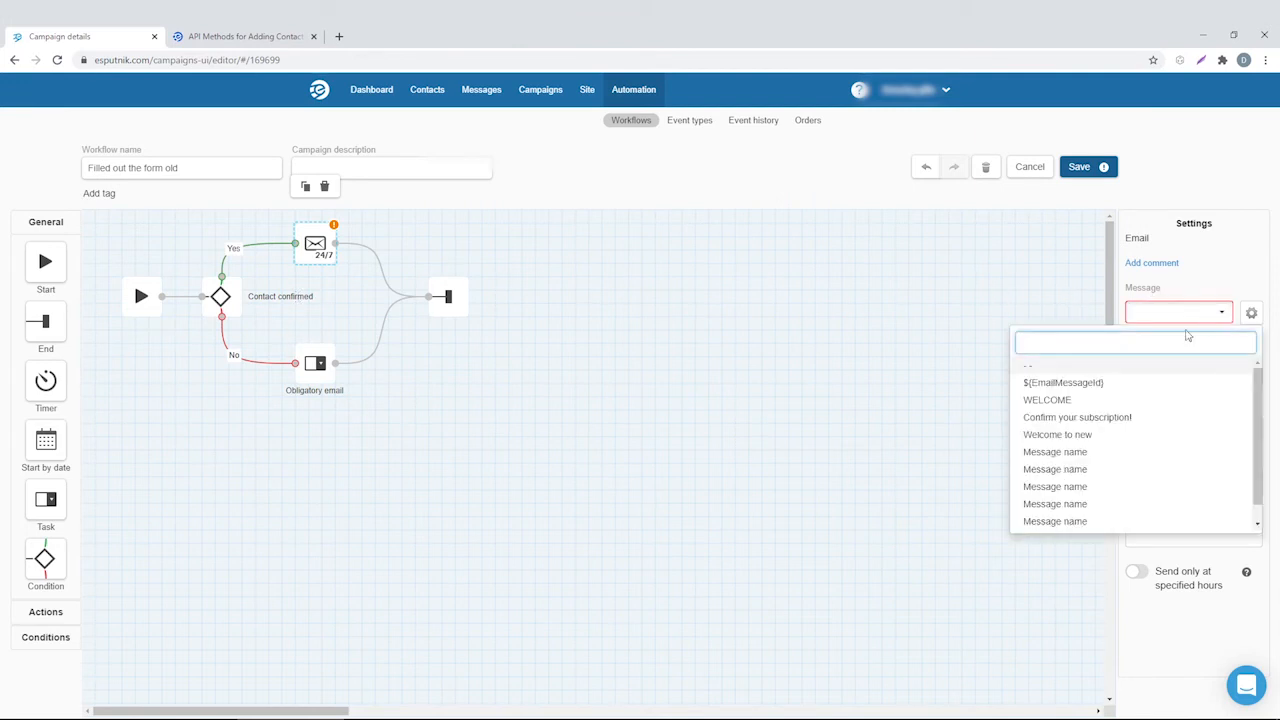
click(1058, 400)
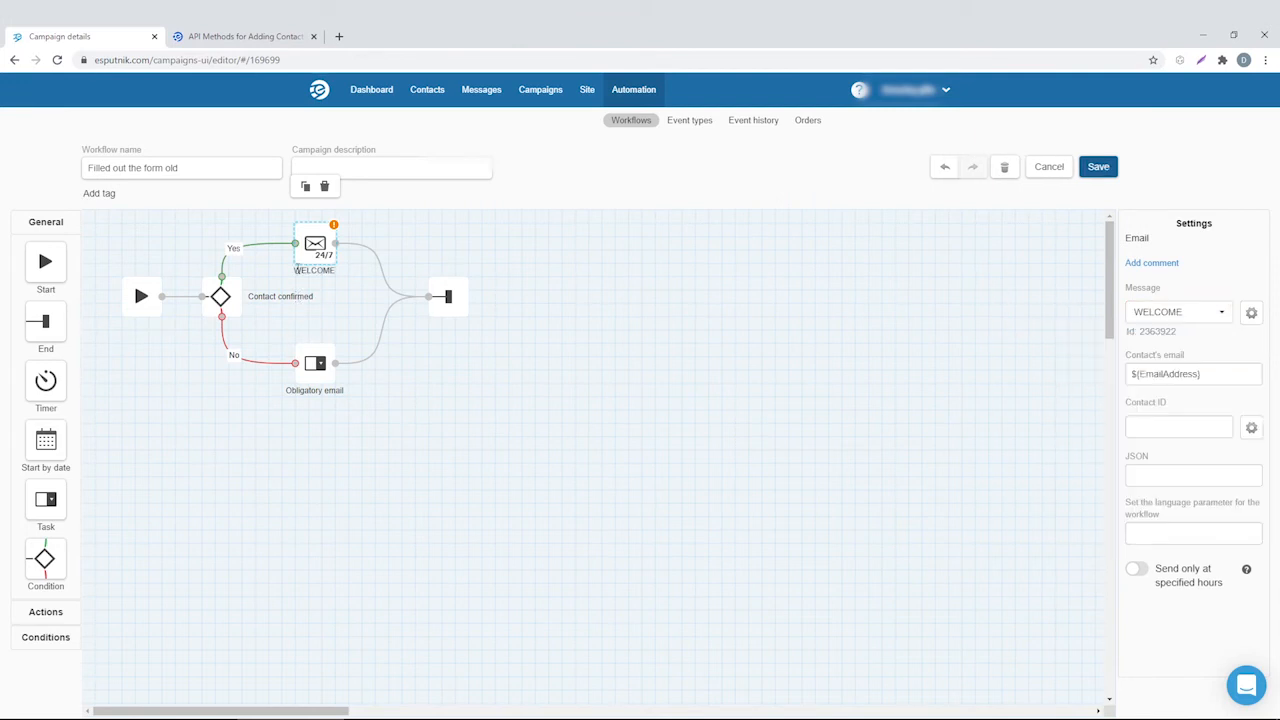
click(477, 335)
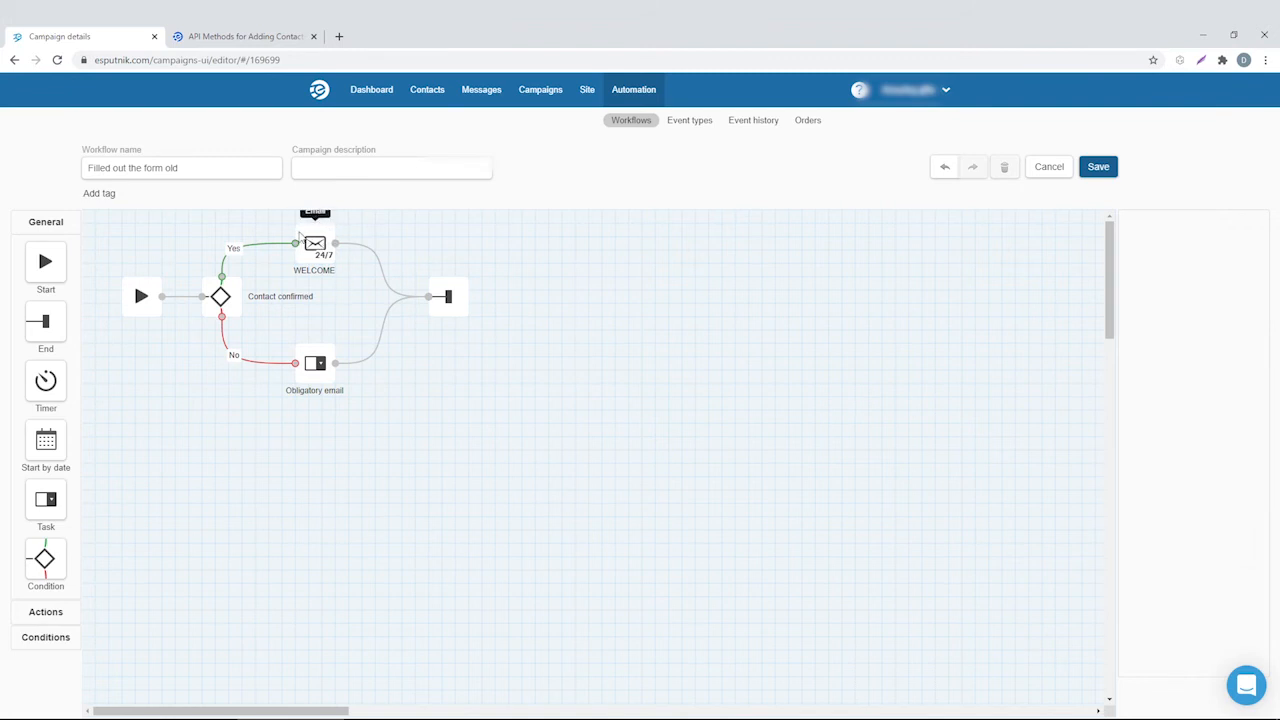
click(1090, 168)
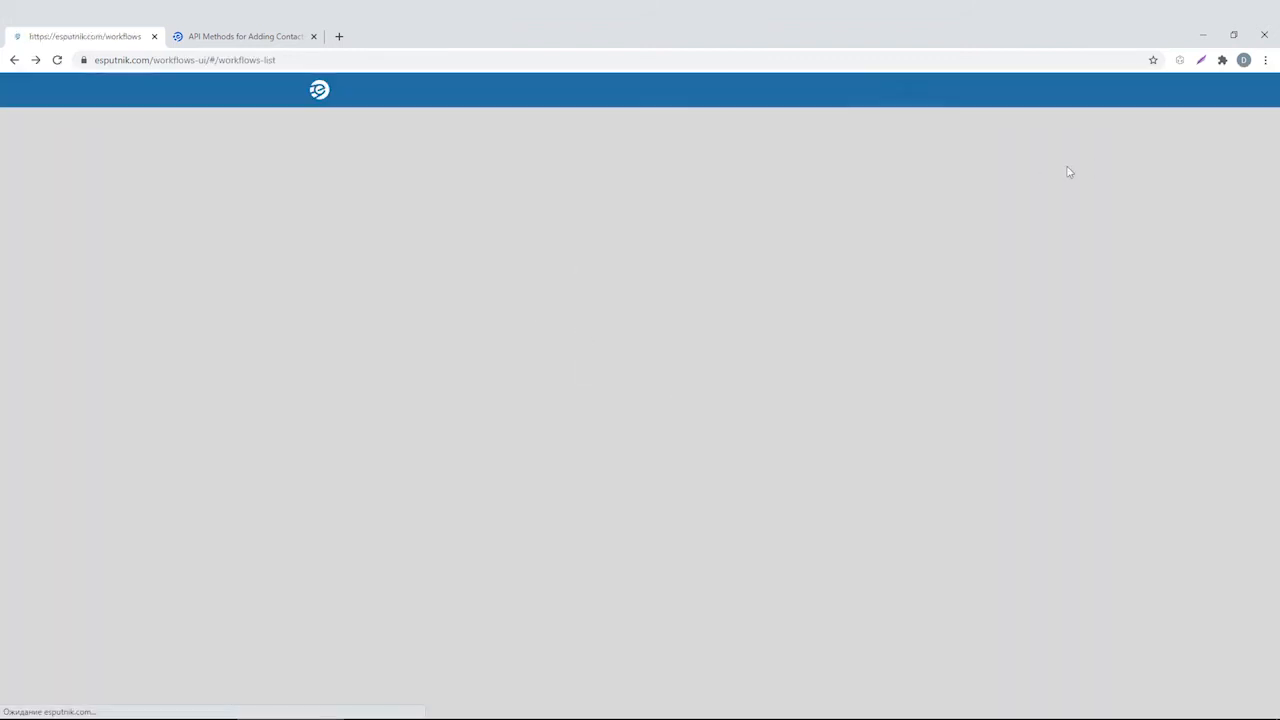
In the "Contact confirmation" workflow, insert an Email block with the WELCOME message between Confirm contact and End, and save.
click(366, 414)
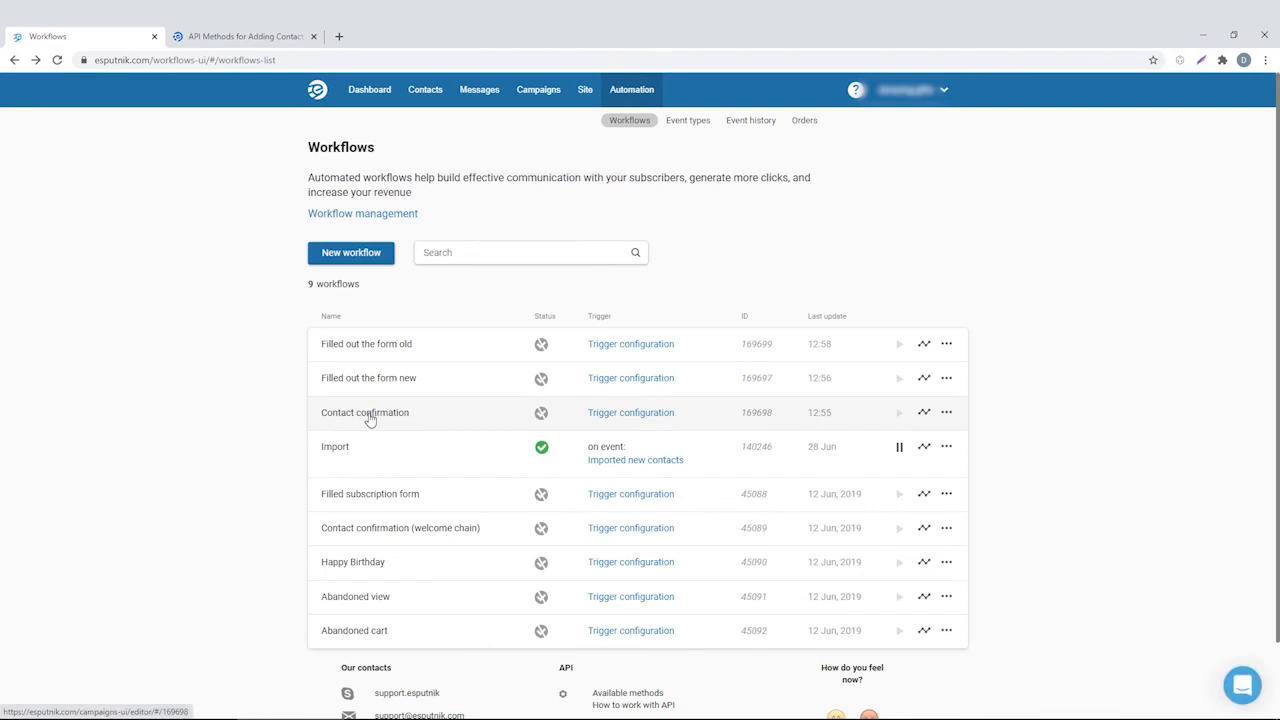
drag(303, 299, 356, 299)
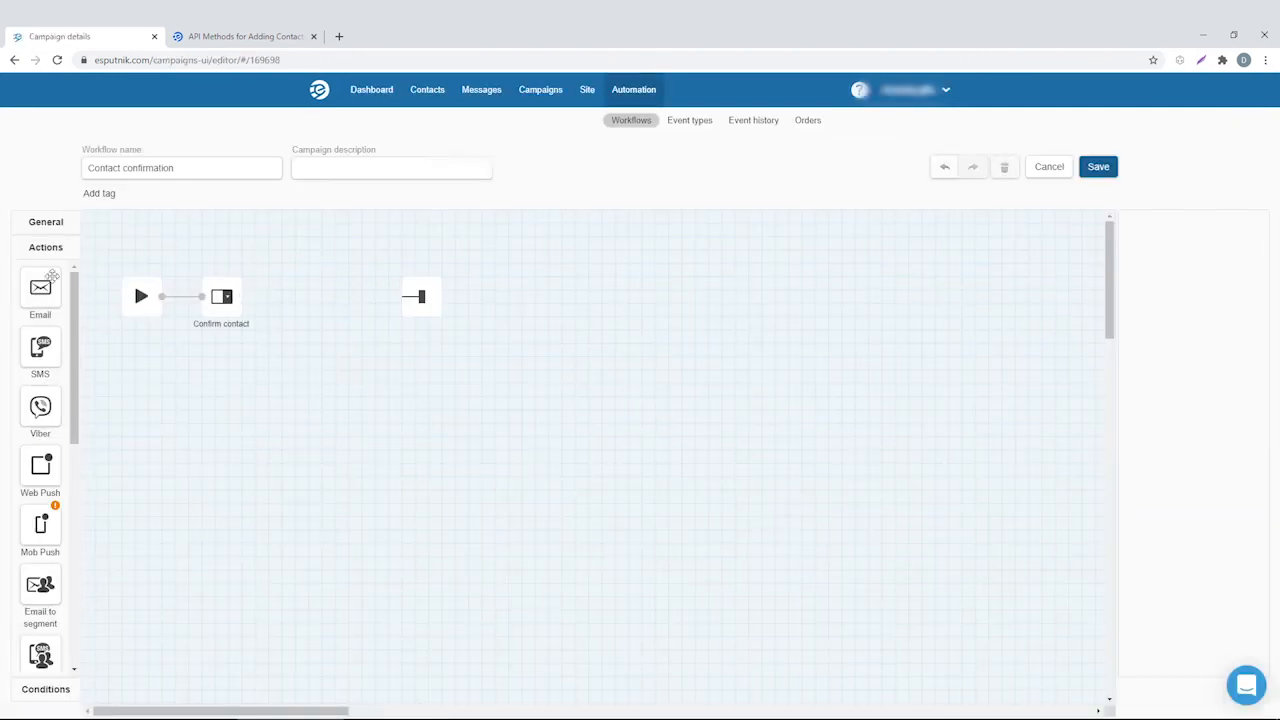
drag(44, 290, 321, 306)
drag(241, 297, 404, 297)
click(1216, 313)
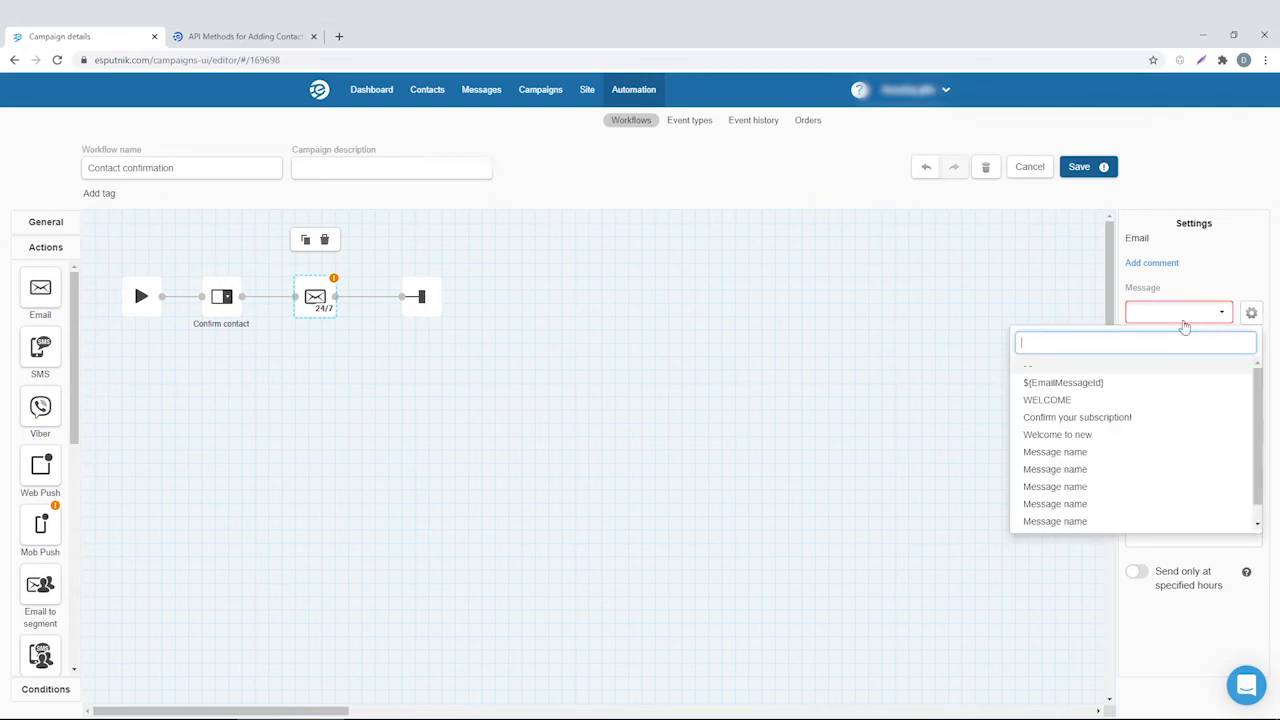
click(1100, 399)
click(1097, 167)
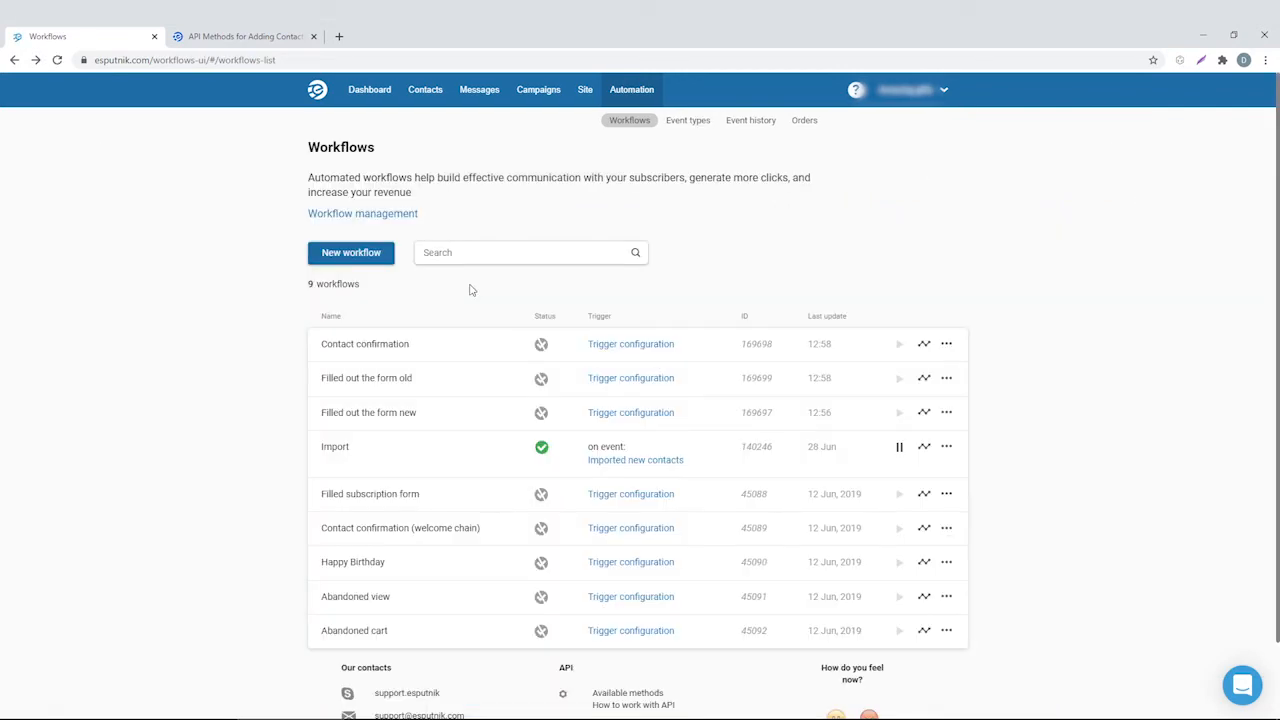
In the "Filled out the form new" workflow, replace the link to End with a 1-day Timer followed by a Contact confirmed condition.
click(384, 421)
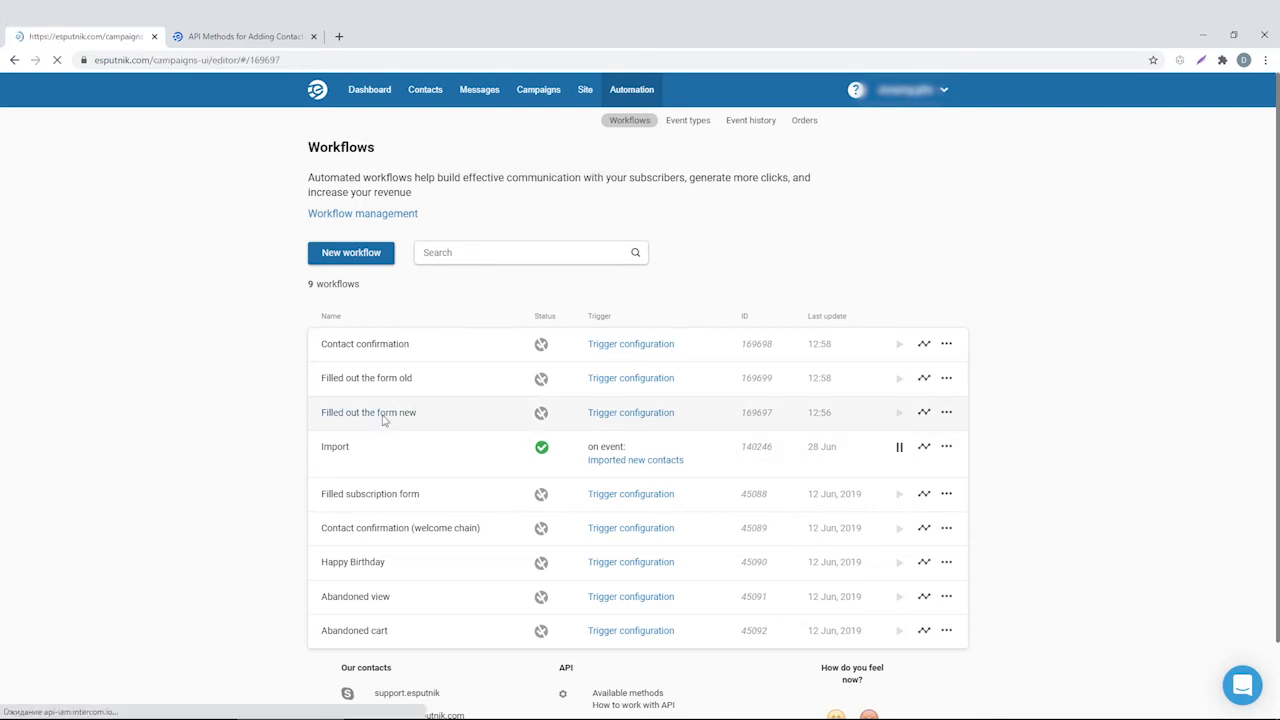
drag(302, 296, 587, 294)
double_click(396, 298)
mouse_move(46, 385)
mouse_down()
mouse_move(306, 298)
mouse_move(307, 313)
mouse_move(302, 296)
mouse_move(282, 296)
mouse_up()
drag(42, 560, 370, 300)
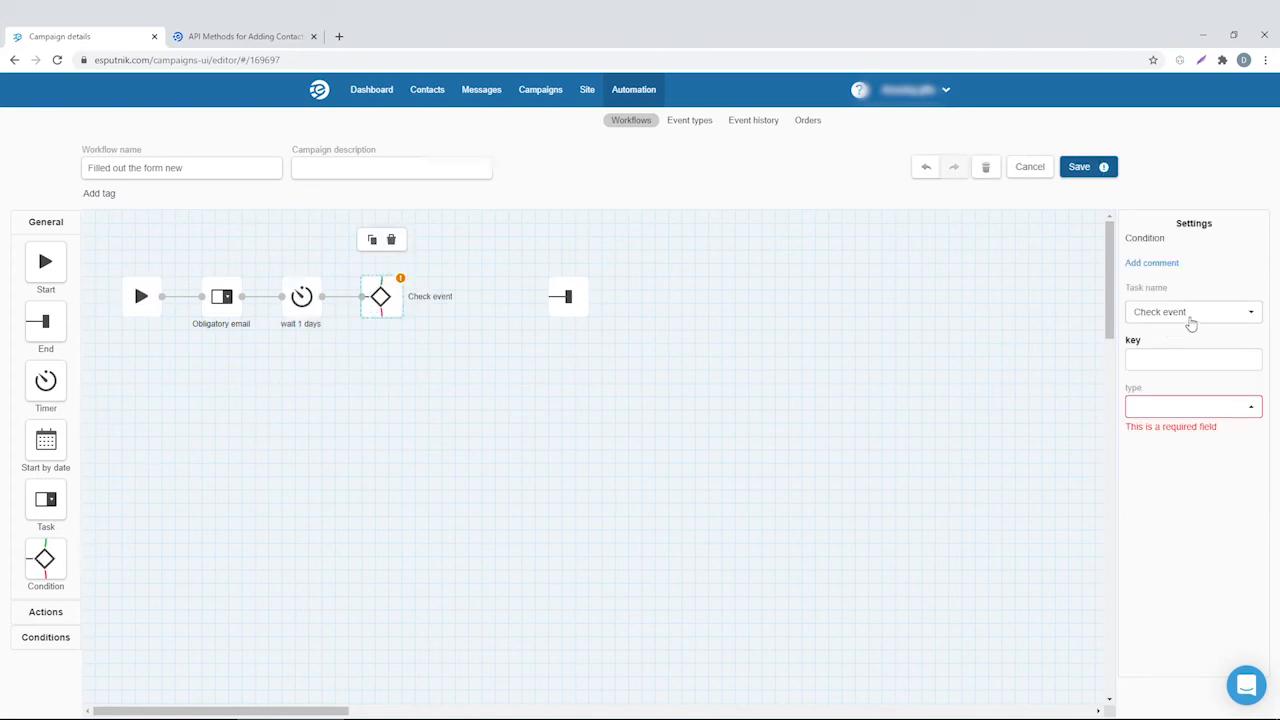
click(1191, 312)
click(1076, 413)
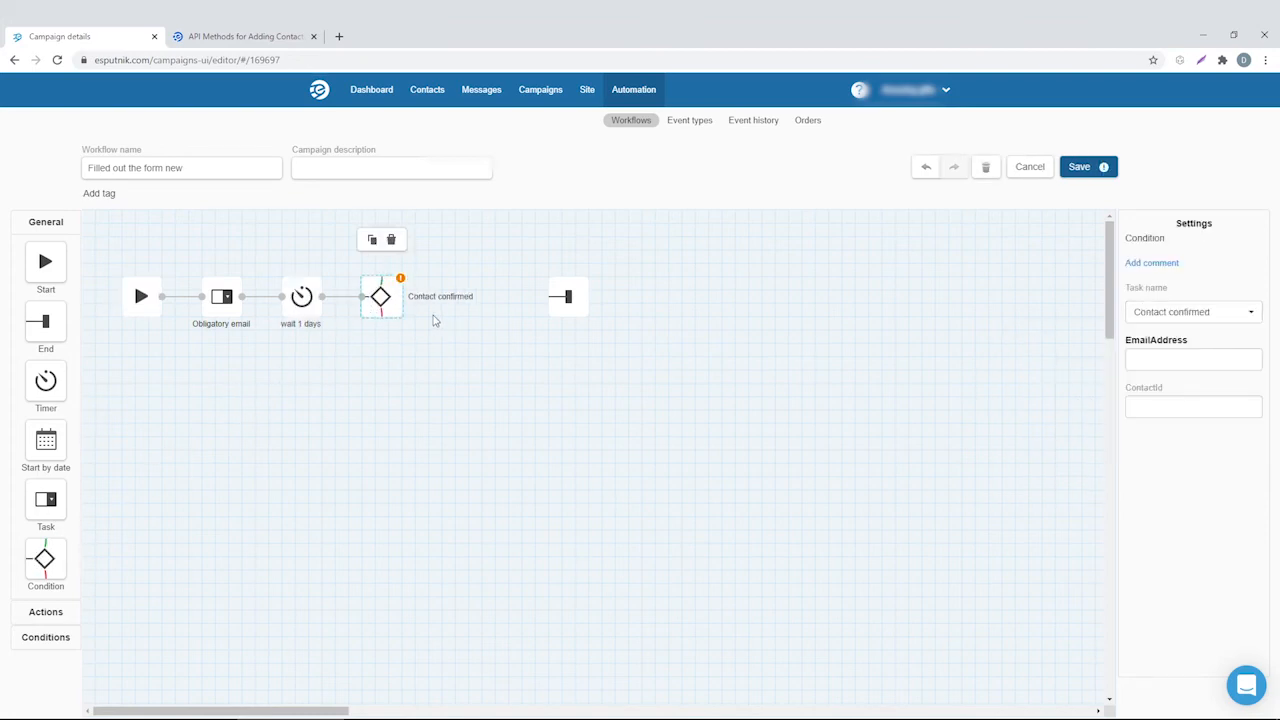
Duplicate the Obligatory email task onto the condition's No branch, and connect both the Yes branch and the duplicate to End.
click(221, 292)
click(212, 243)
drag(228, 389, 490, 349)
drag(381, 315, 468, 349)
drag(381, 277, 548, 296)
drag(508, 350, 548, 296)
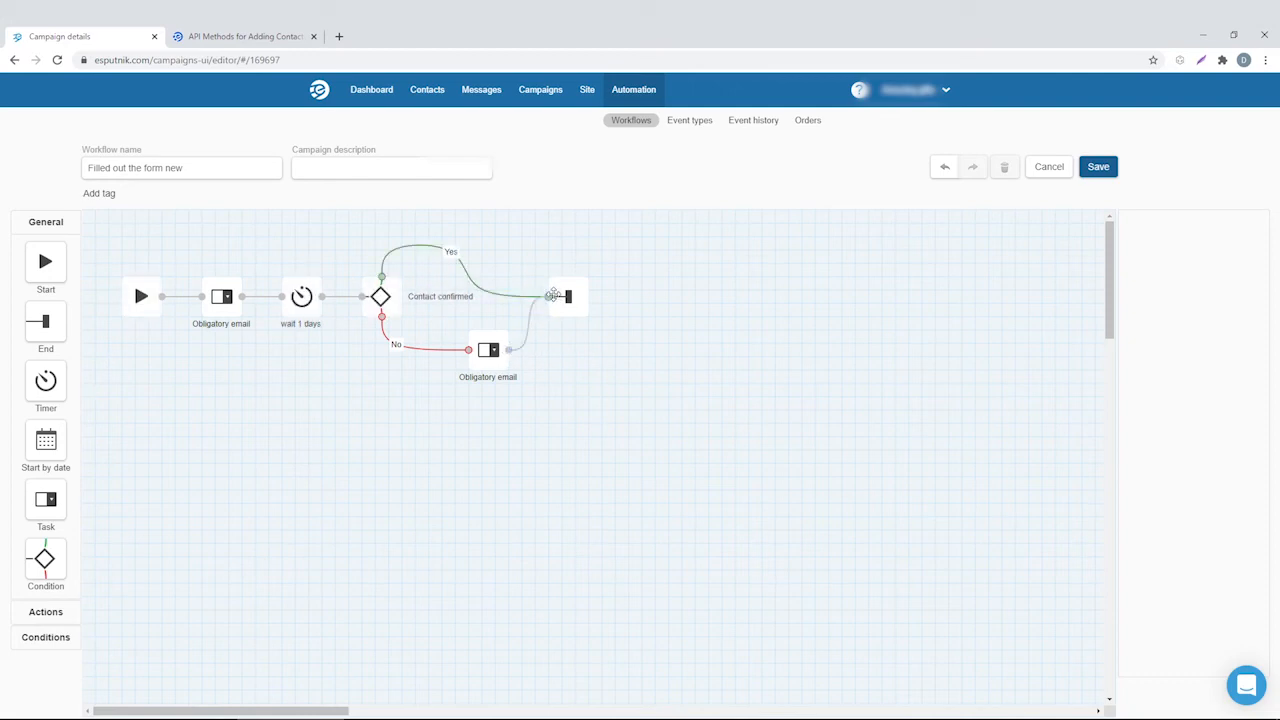
Save the "Filled out the form new" workflow and set its trigger to the subscribeFromApi event, starting no more than once in 96 hours.
click(1098, 167)
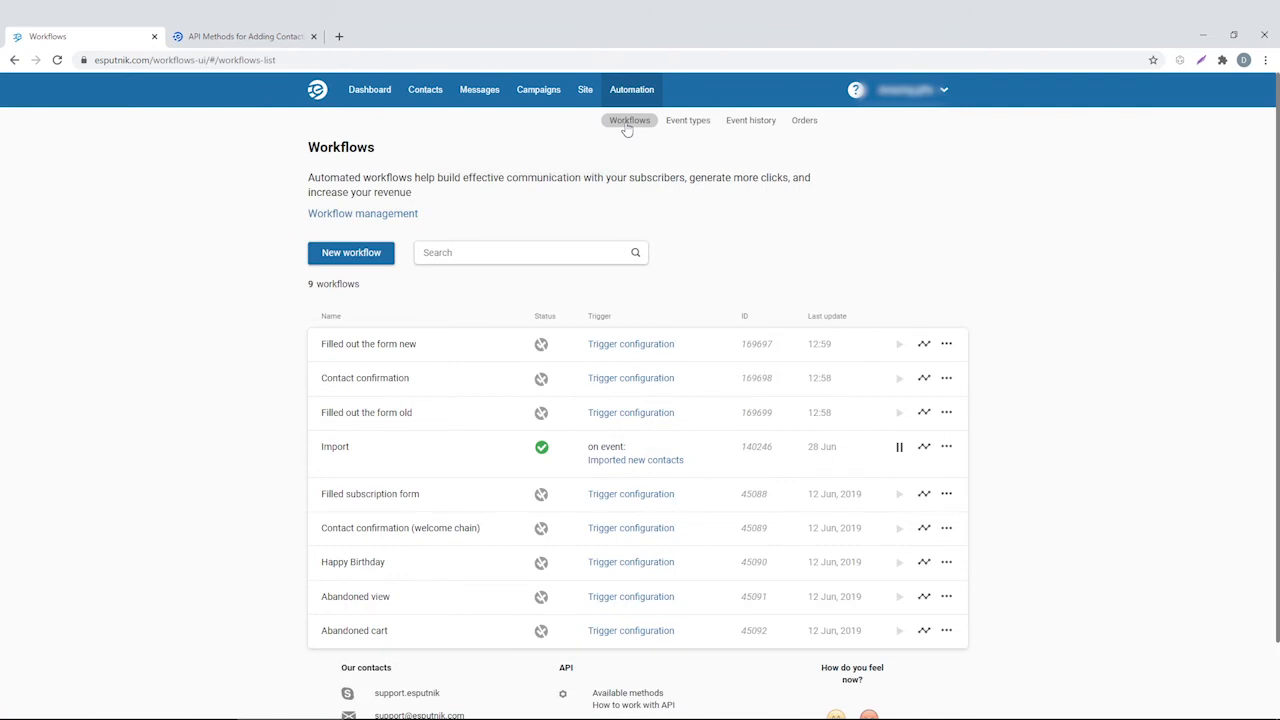
click(638, 346)
click(835, 212)
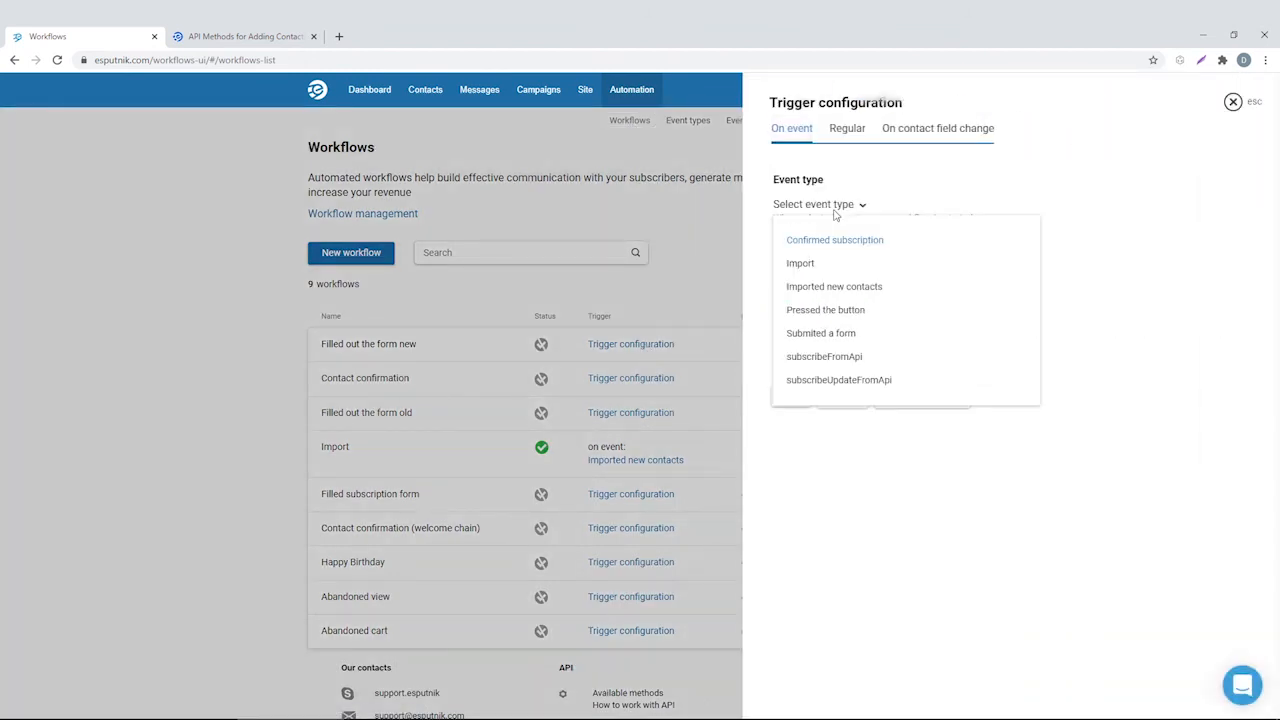
click(828, 359)
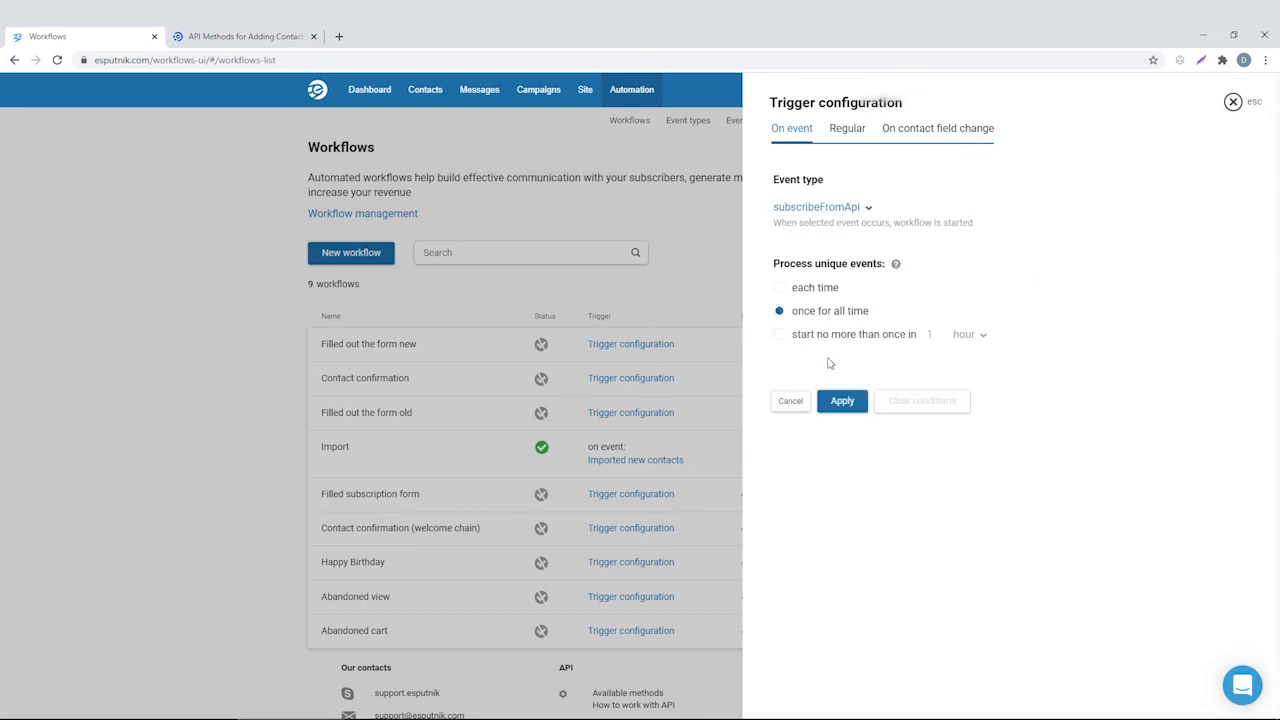
click(779, 337)
double_click(940, 332)
text(96)
click(1088, 361)
click(860, 398)
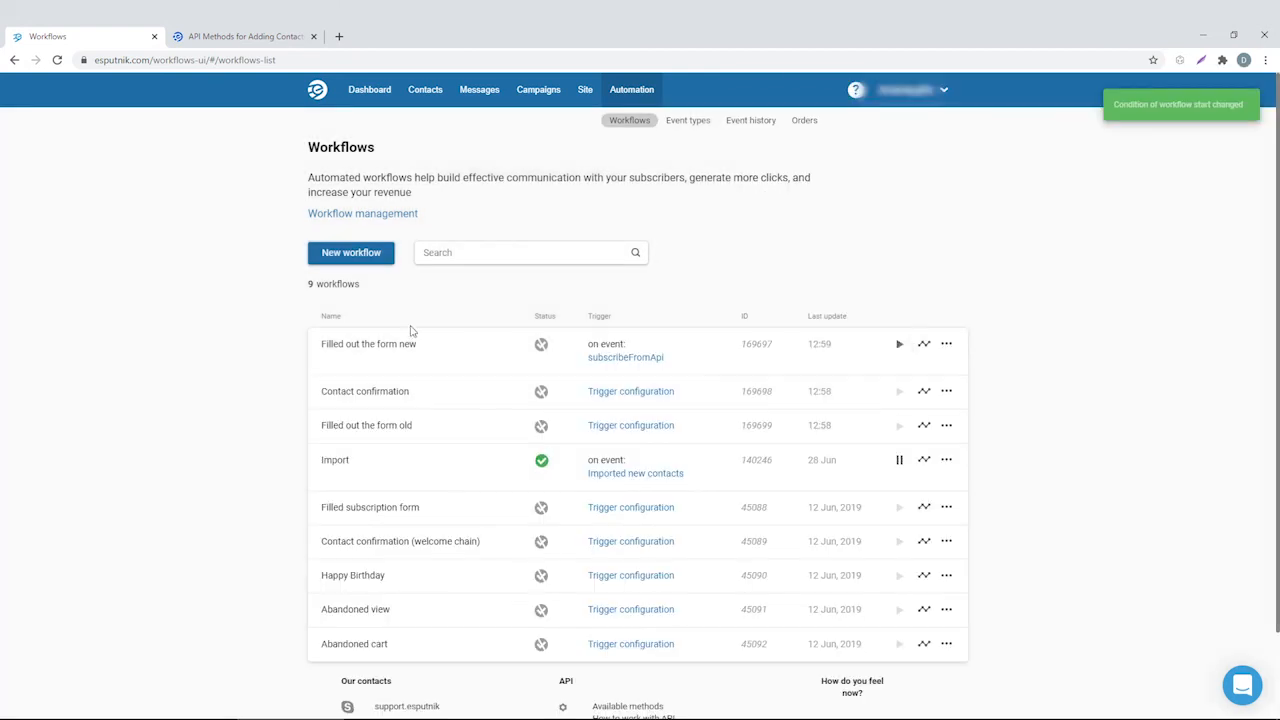
Set the "Filled out the form old" workflow's trigger to the subscribeUpdateFromApi event, using the "start no more than once in" option.
click(615, 427)
click(840, 204)
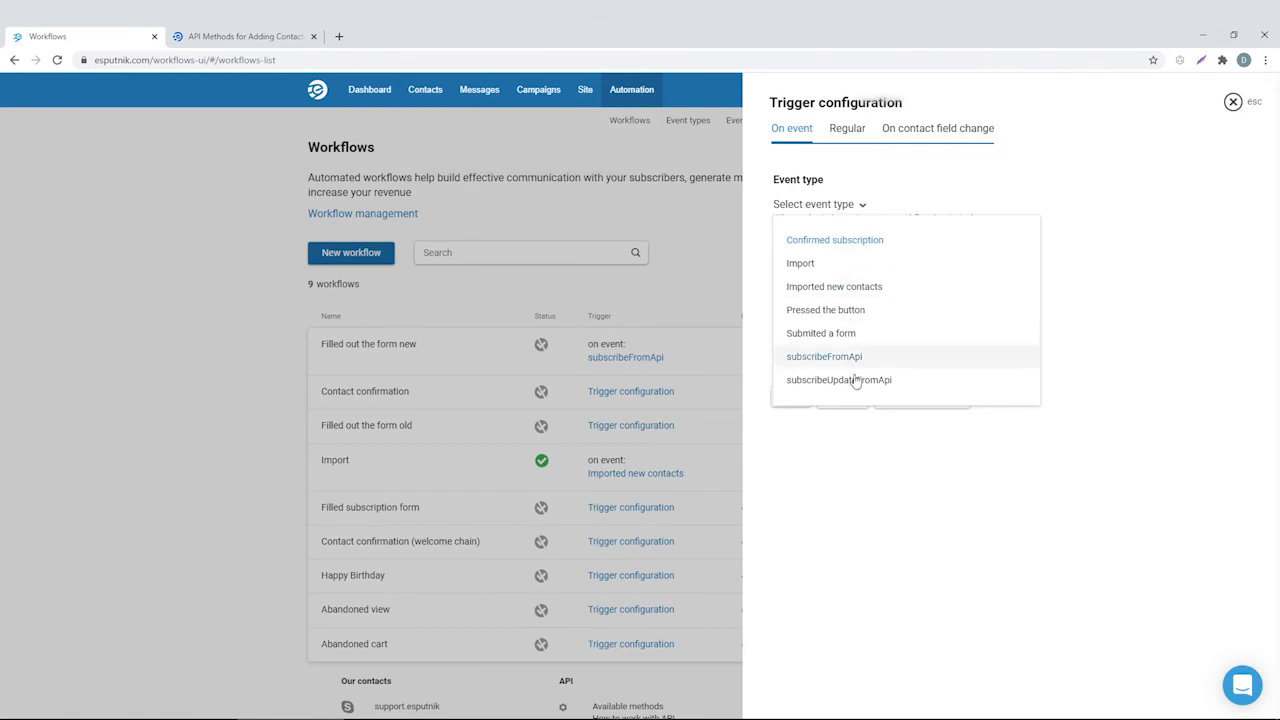
click(856, 380)
click(806, 335)
click(847, 404)
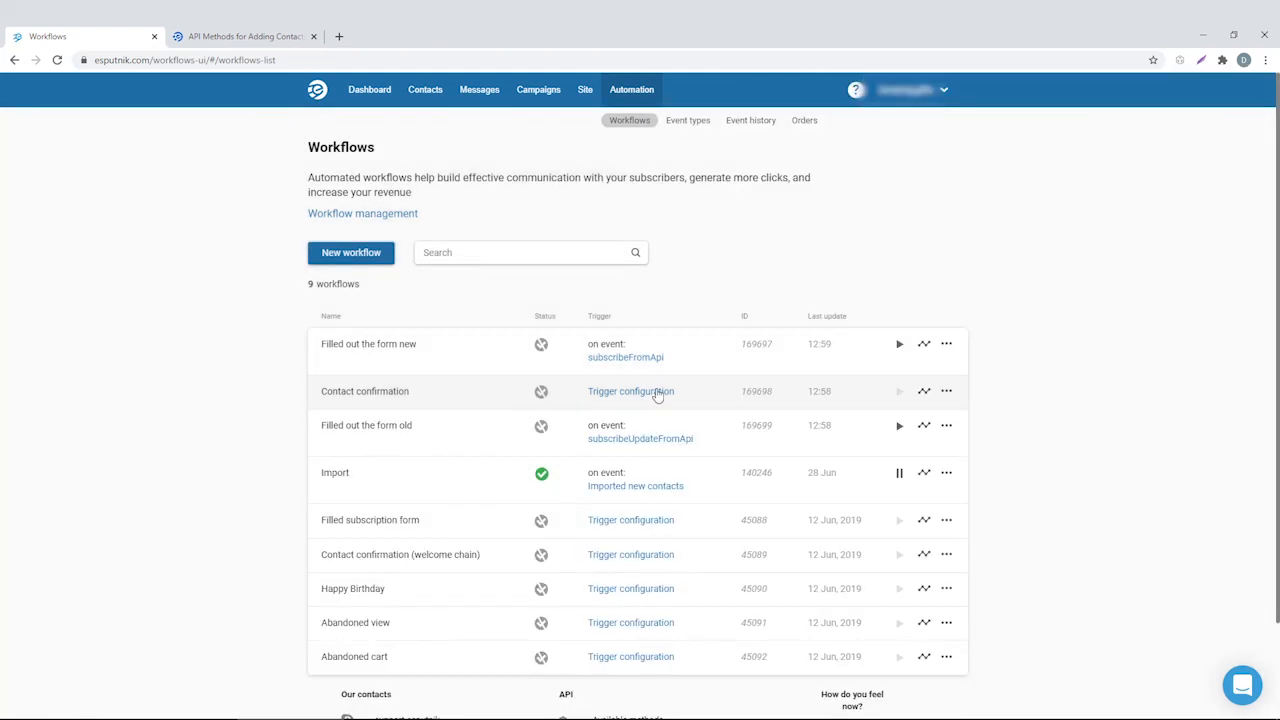
Set the "Contact confirmation" workflow's trigger to the "Pressed the button" event, starting no more than once in 55 hours.
click(656, 393)
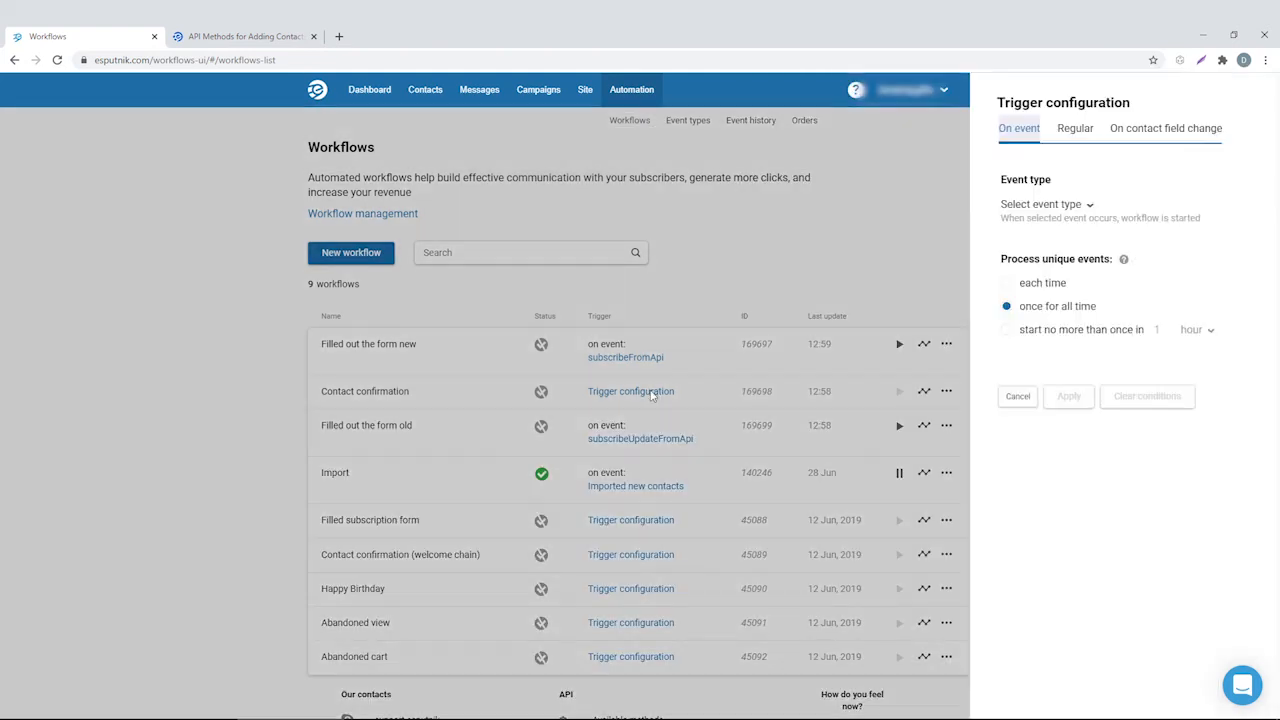
click(857, 204)
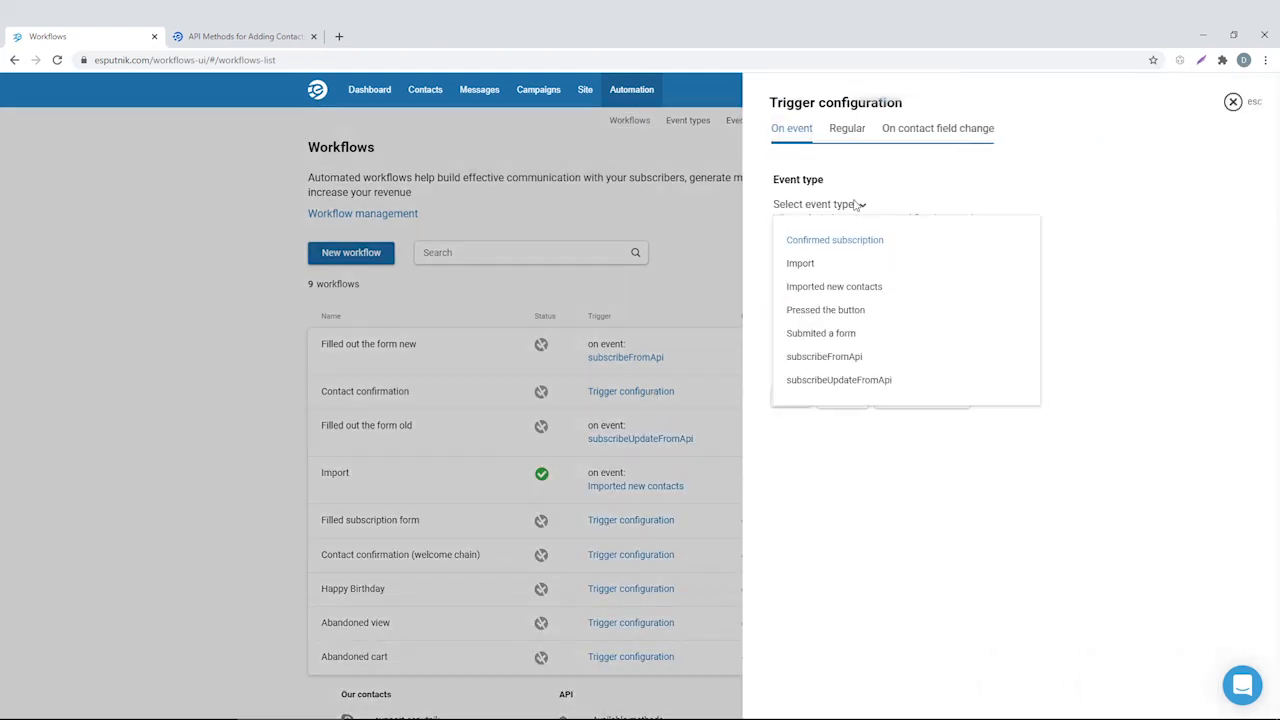
click(826, 310)
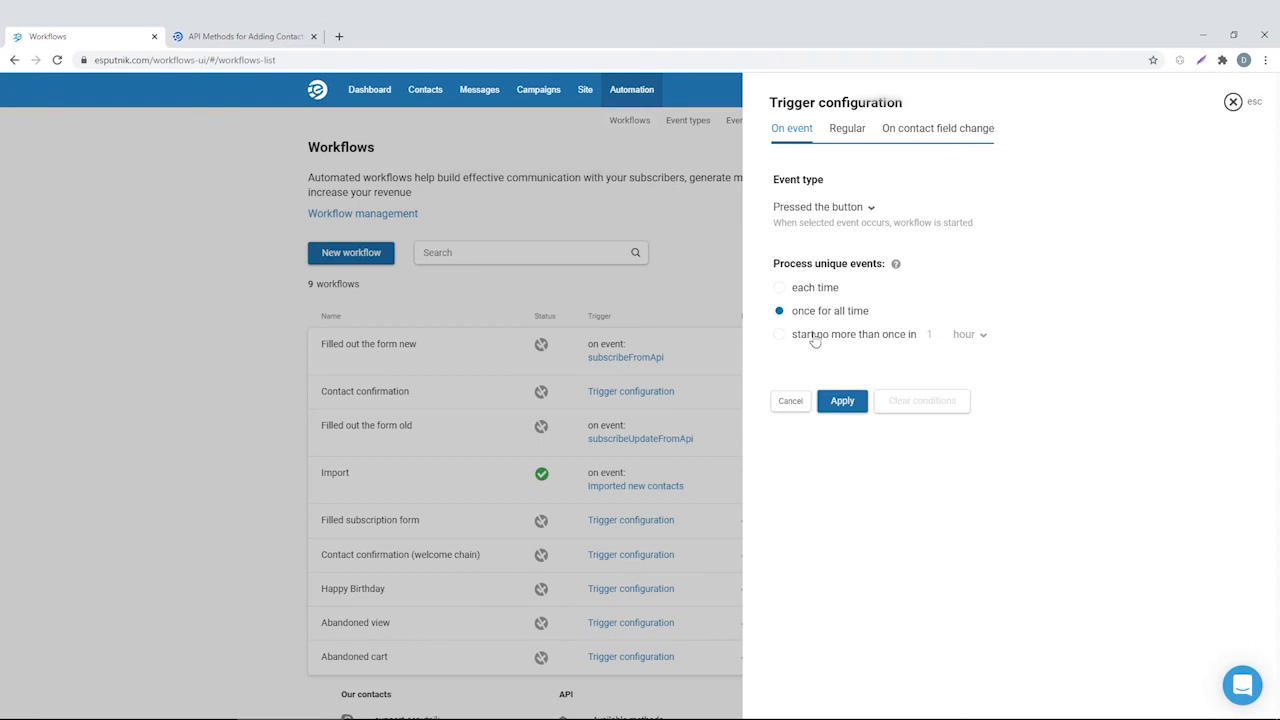
click(815, 338)
double_click(931, 335)
text(55)
click(846, 404)
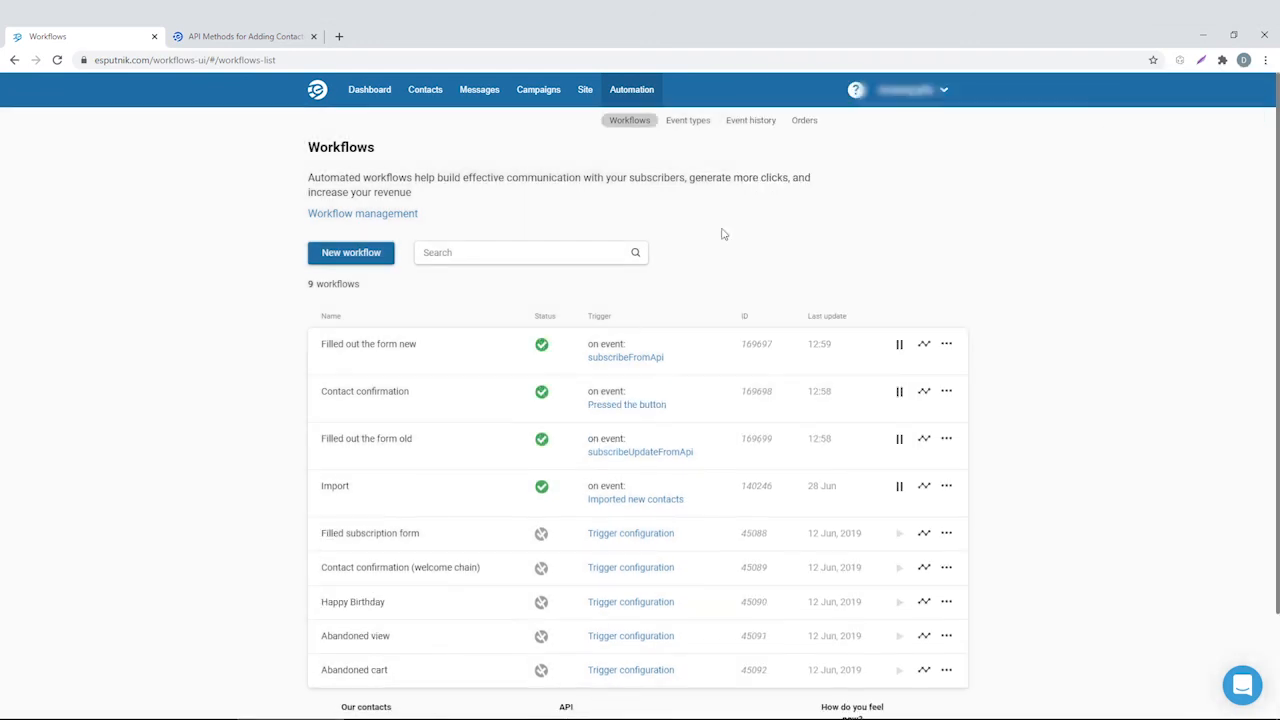